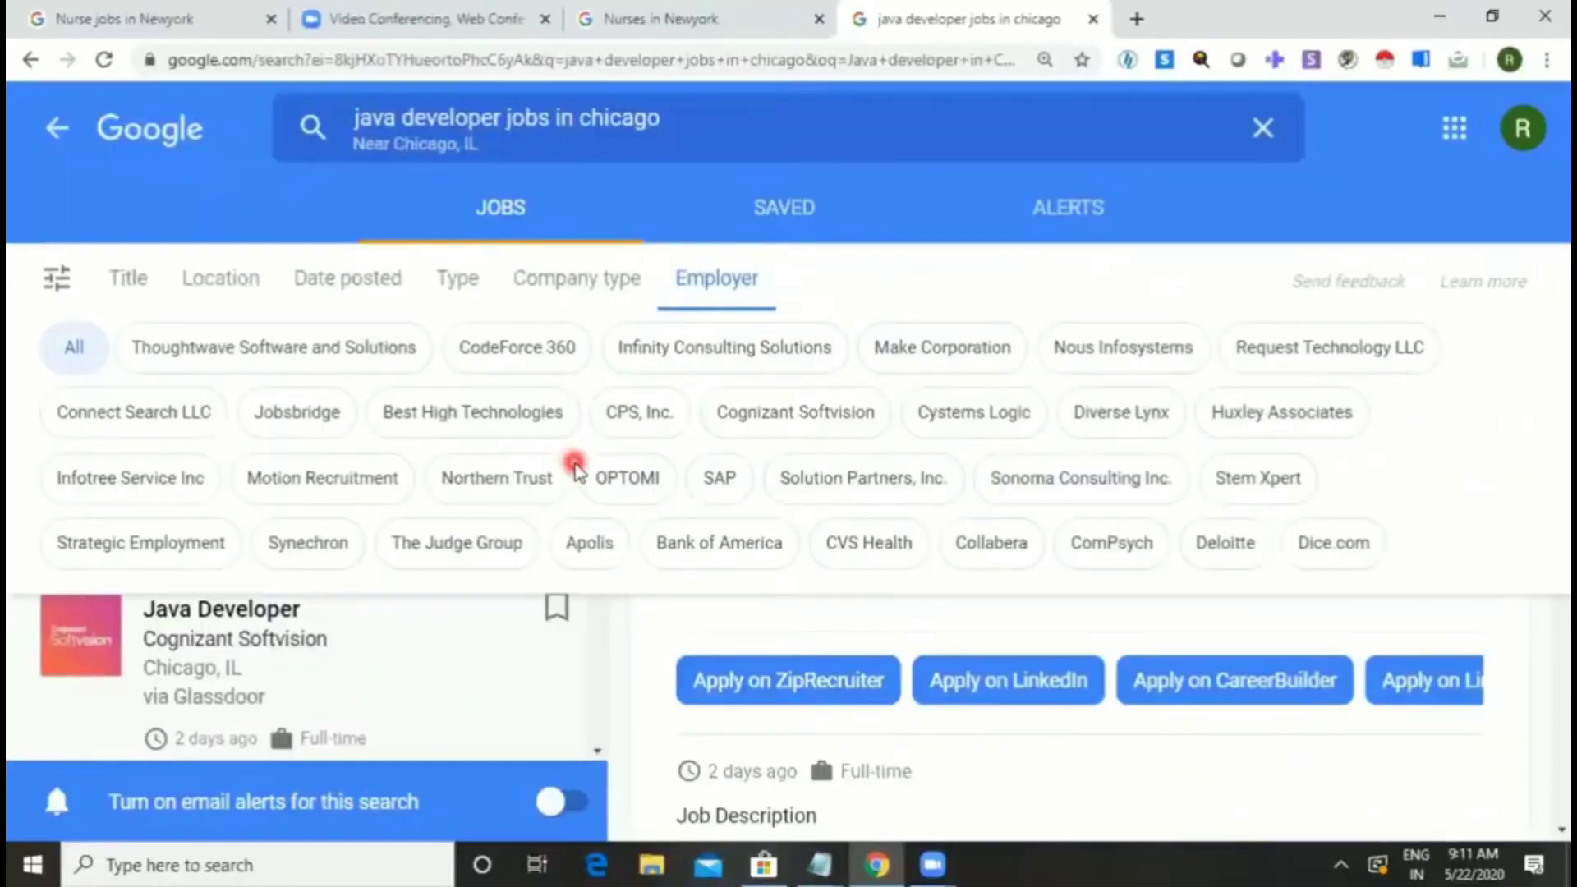
- Show the company-type categories and pick Computer Services for the Chicago Java developer results
left_click(609, 282)
left_click(191, 359)
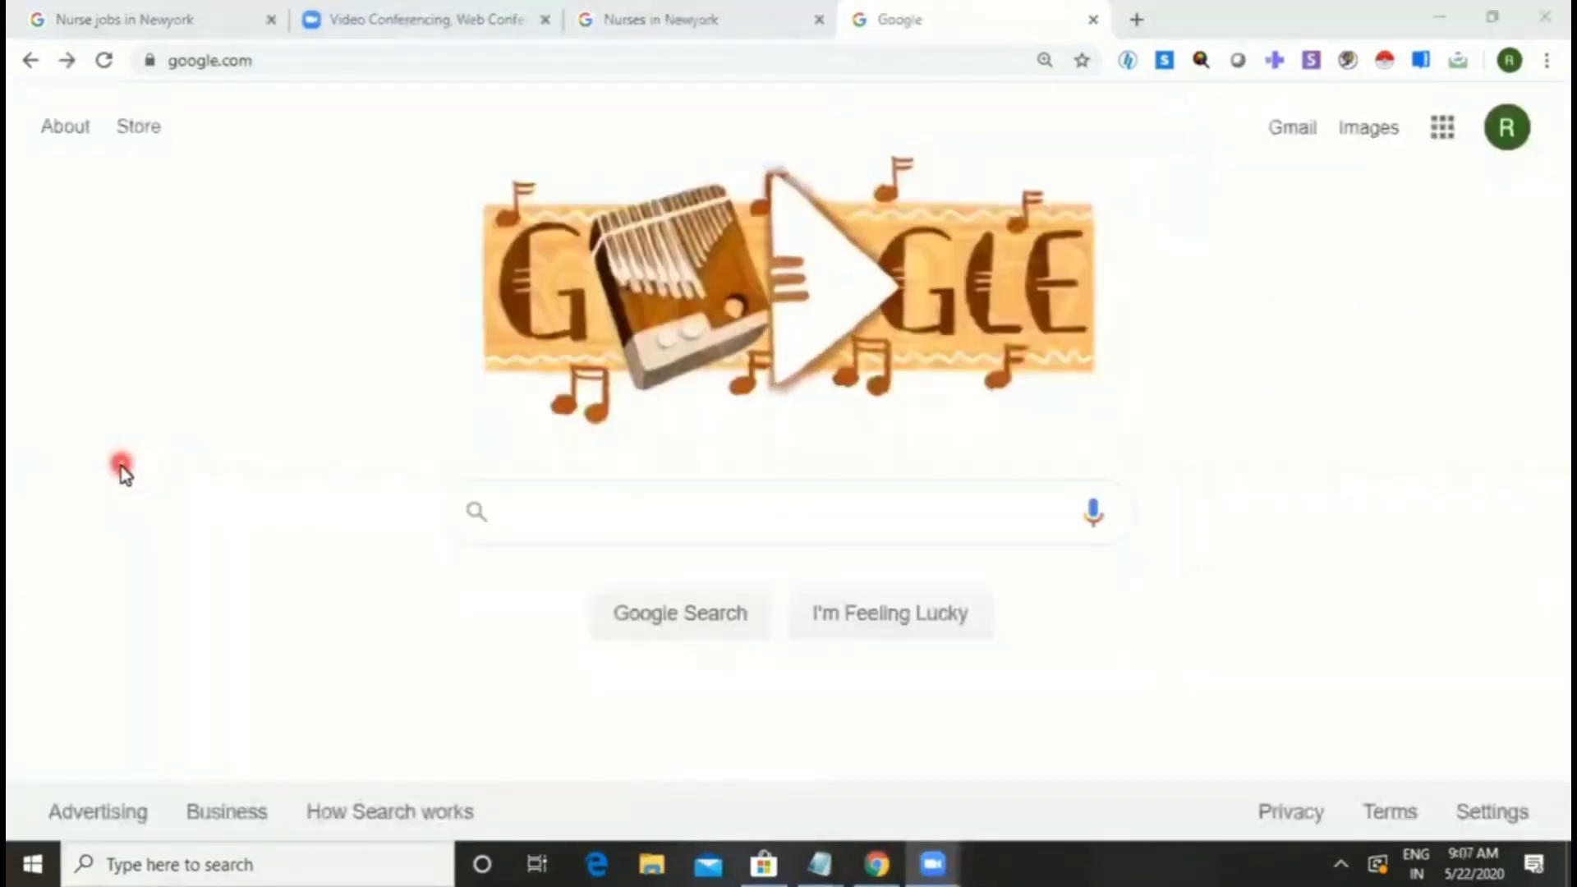
- Search Google for Java developer in Chicago, fixing the typo in 'Java'
left_click(683, 520)
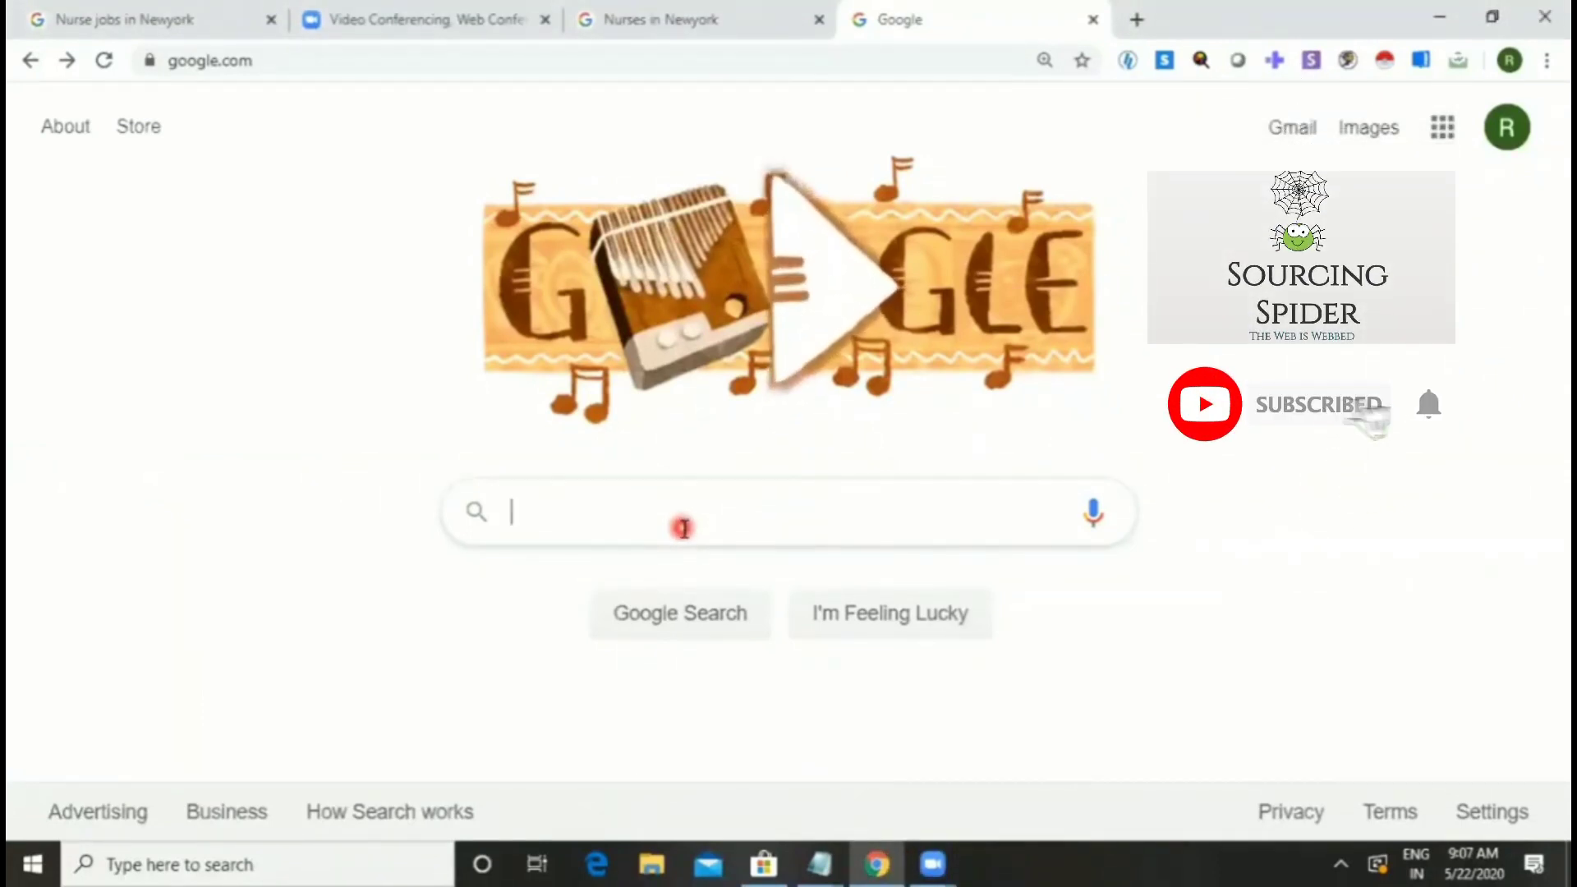
type("Ja")
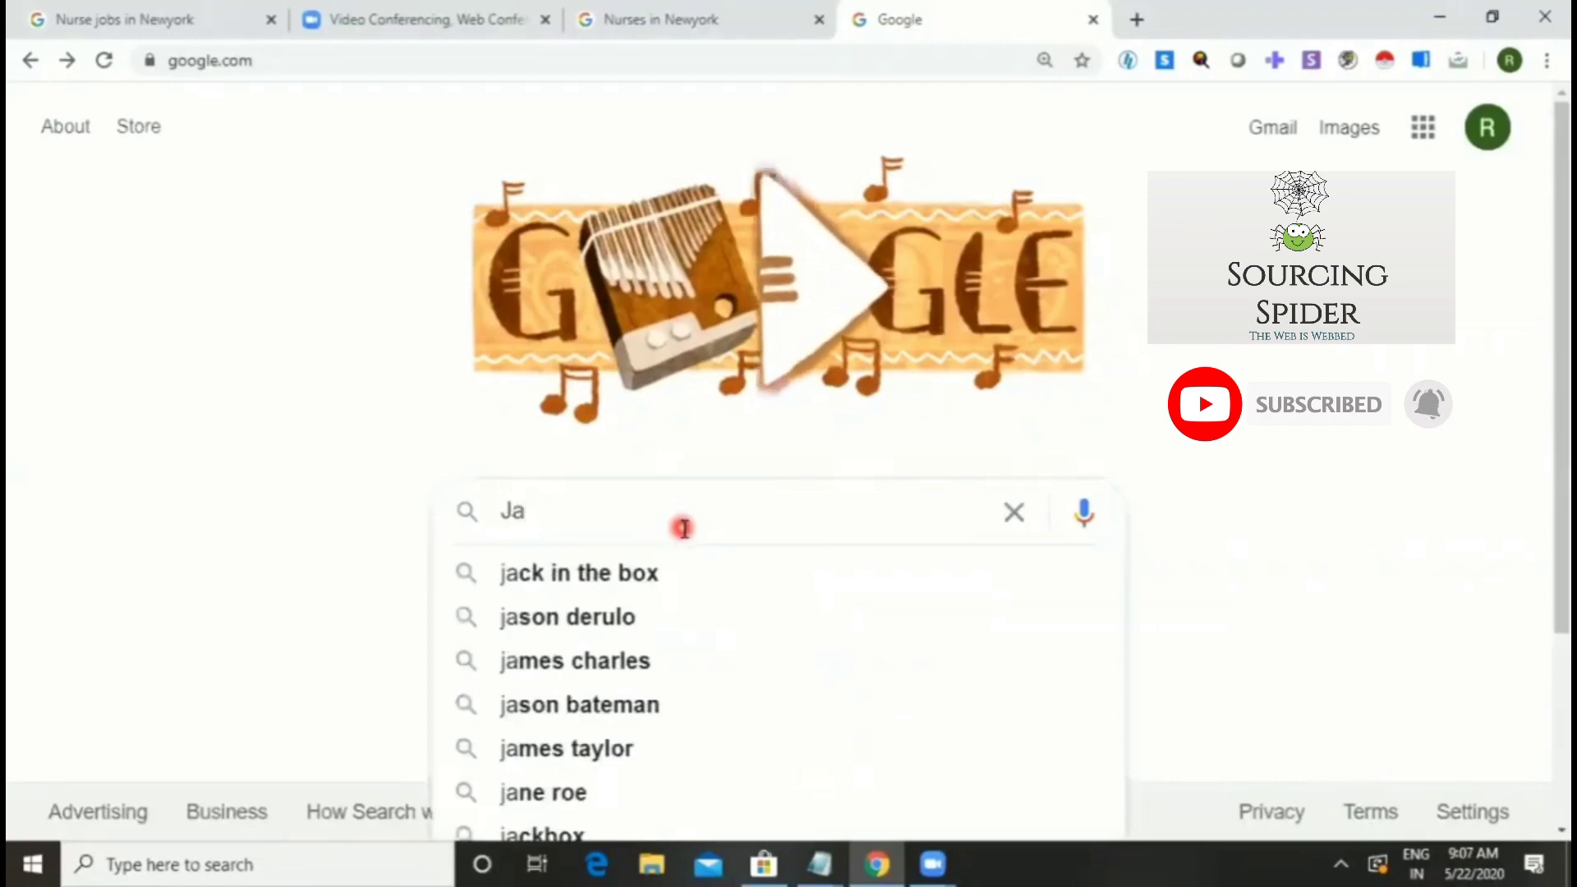
type("vaa")
key("BackSpace")
type("devel")
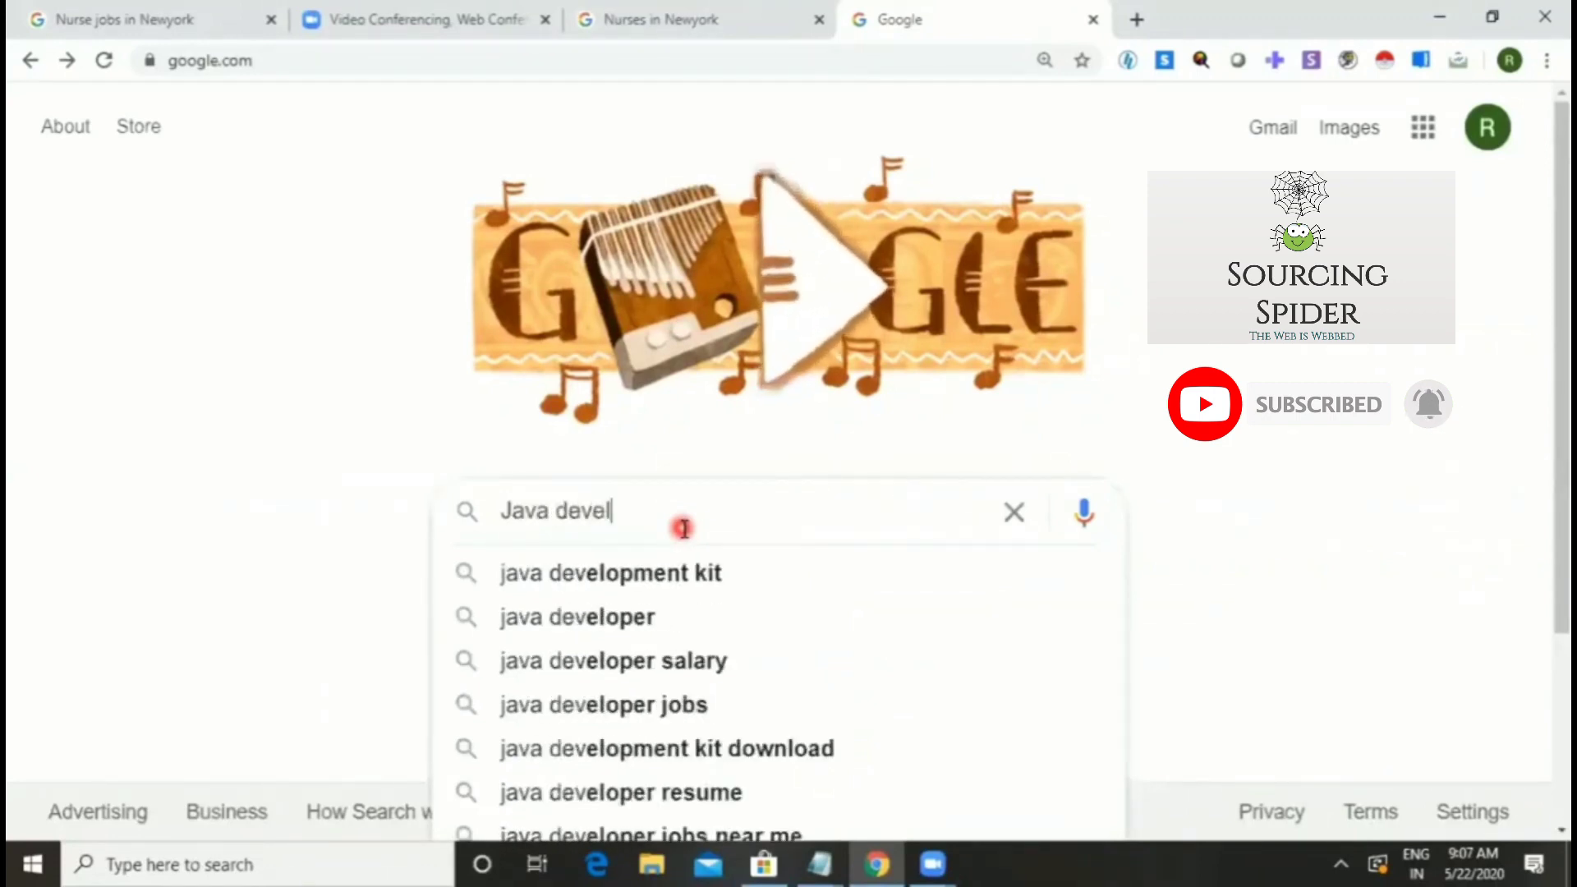
type("opes in Chi")
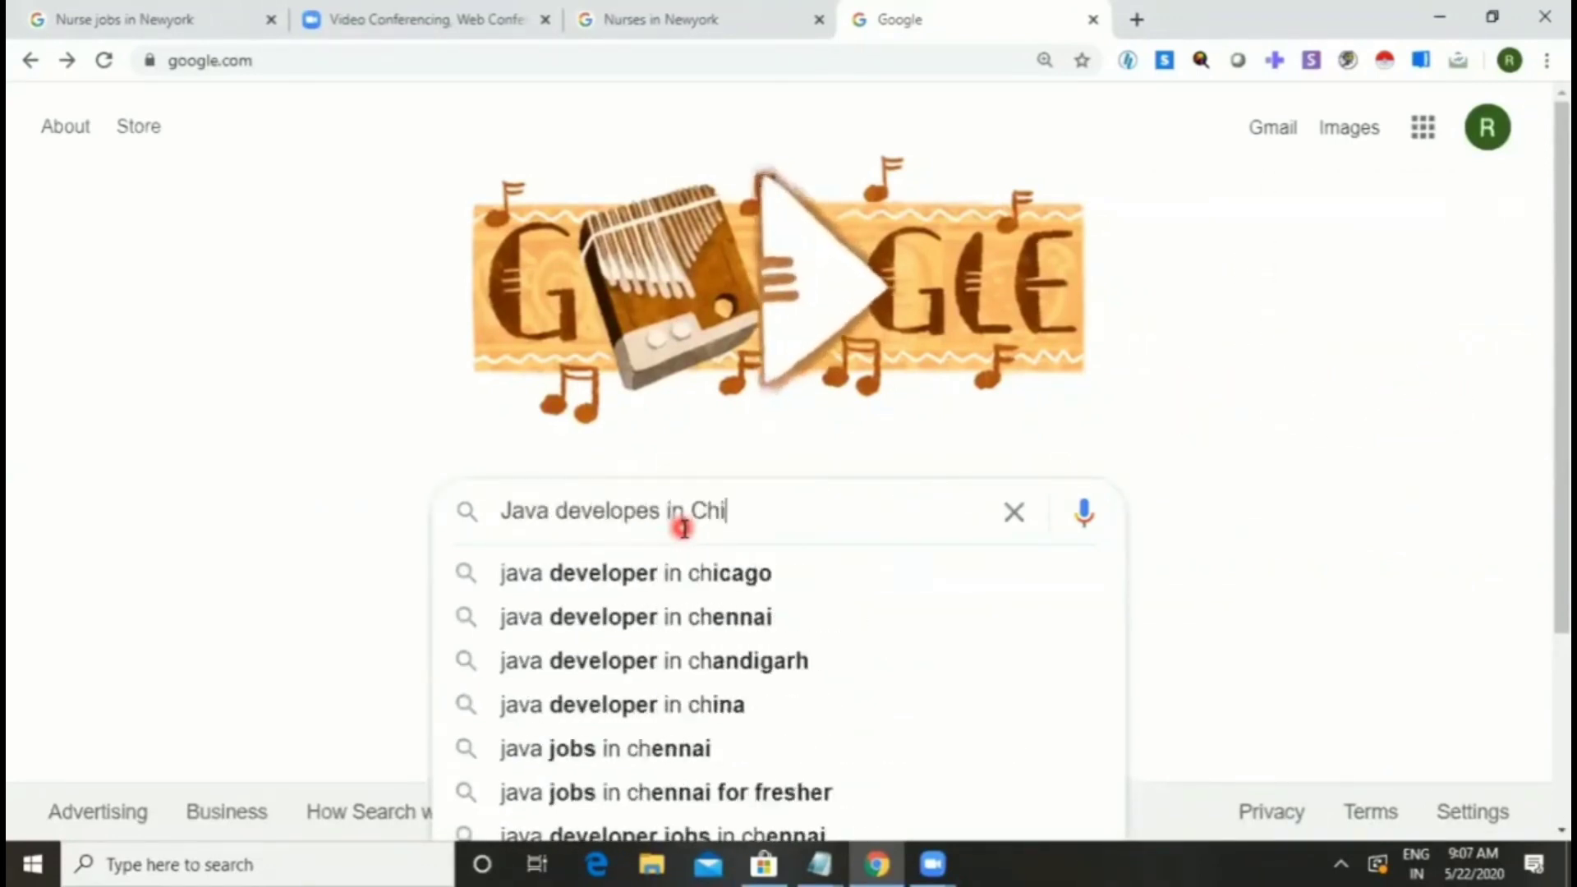
type("cago")
key("Return")
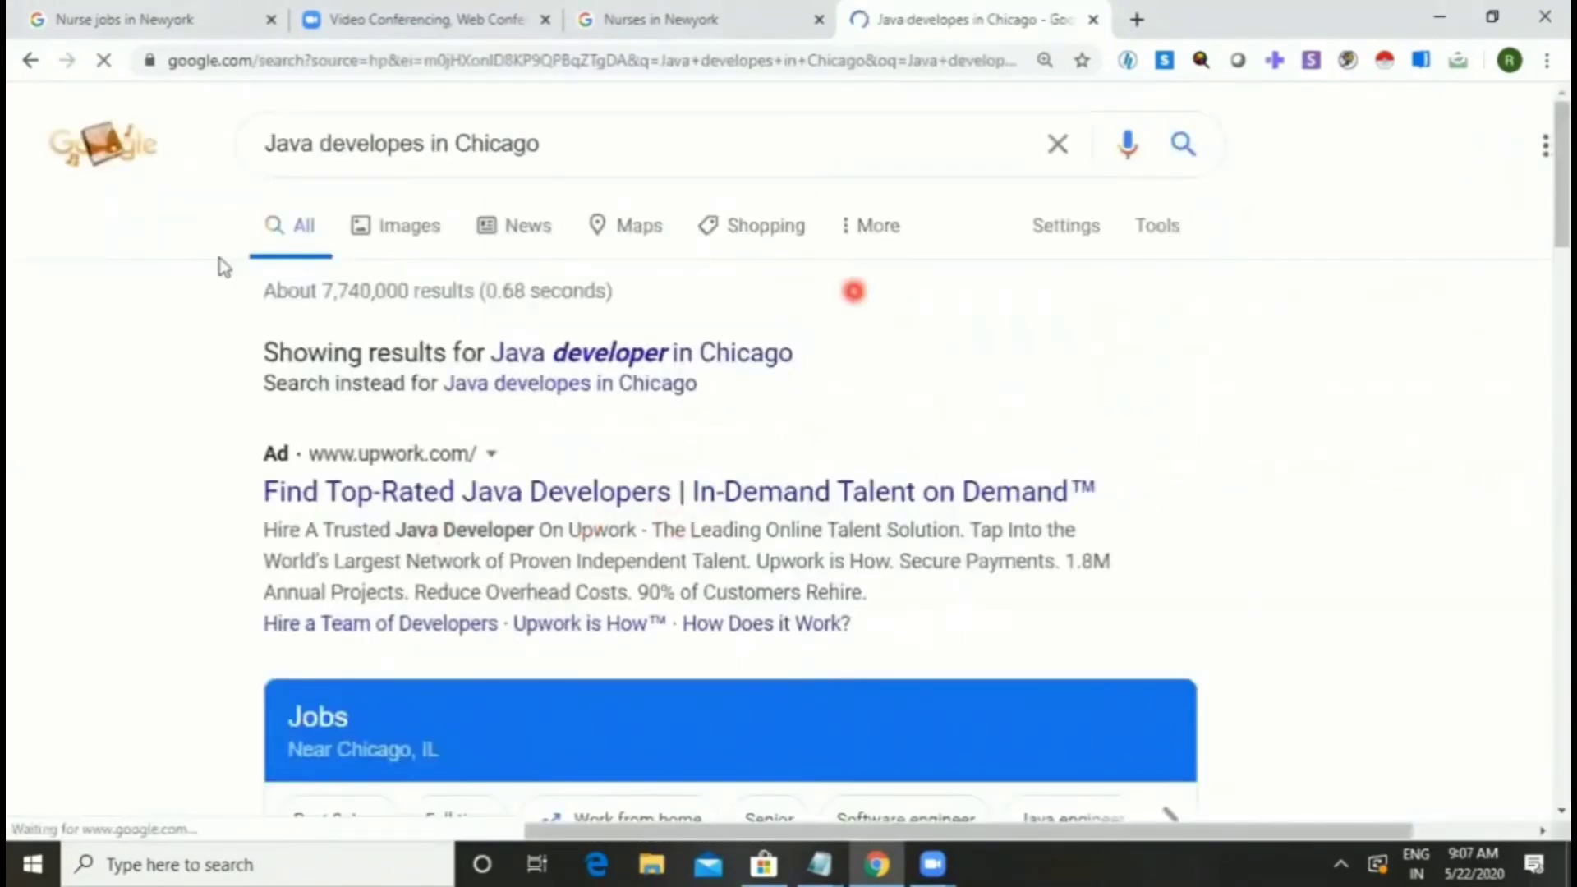
- Correct the query and run the 'java developer jobs in chicago' suggestion
left_click(428, 146)
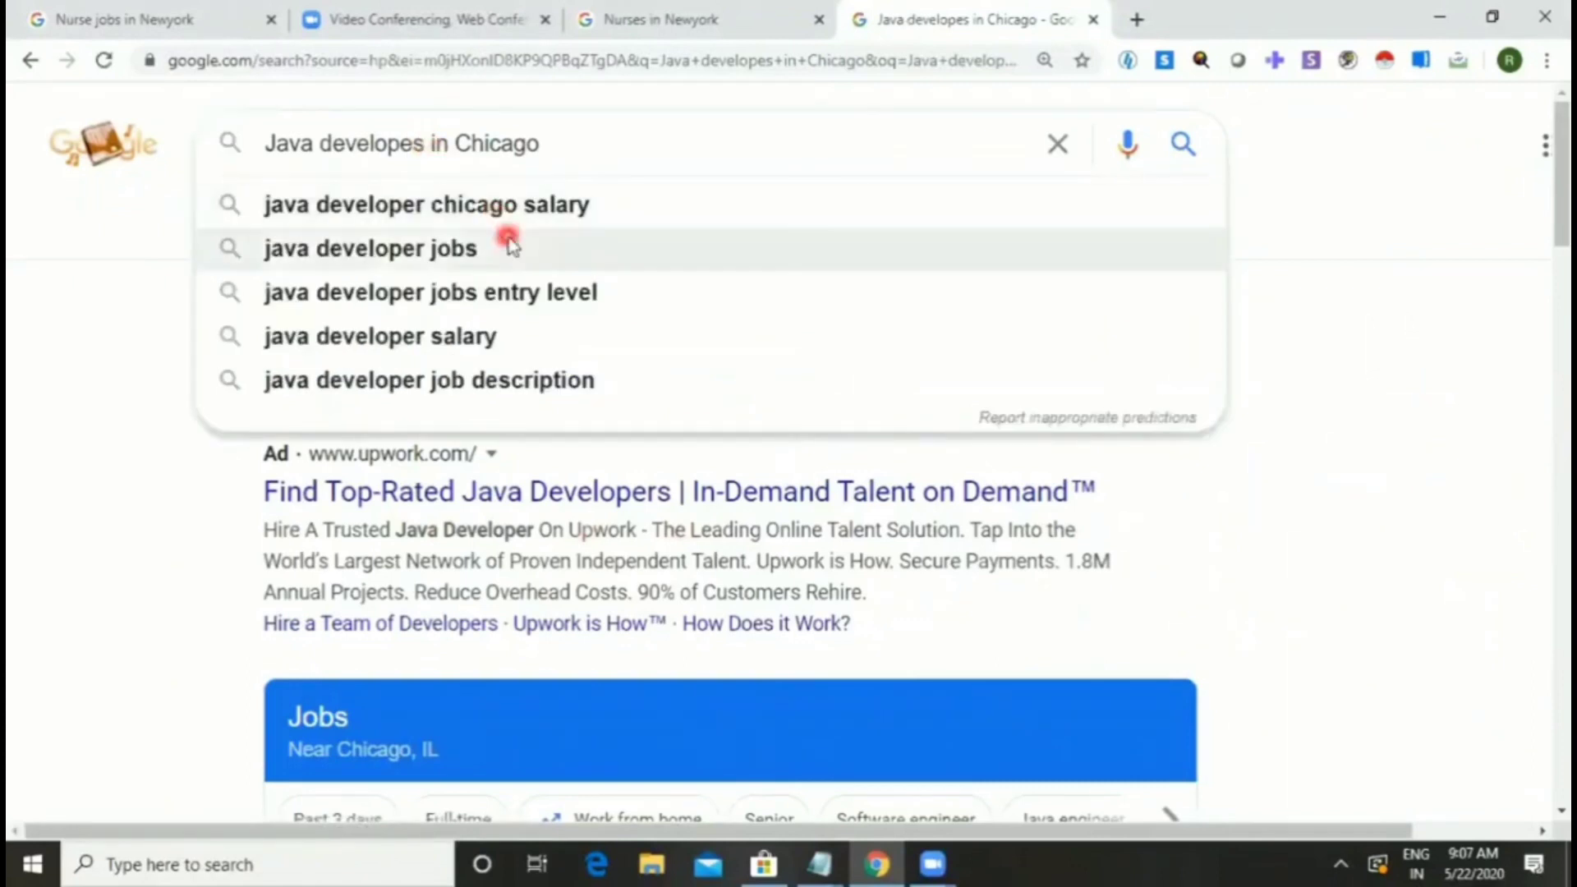
key("BackSpace")
type("r")
key("Down")
key("Down")
key("Down")
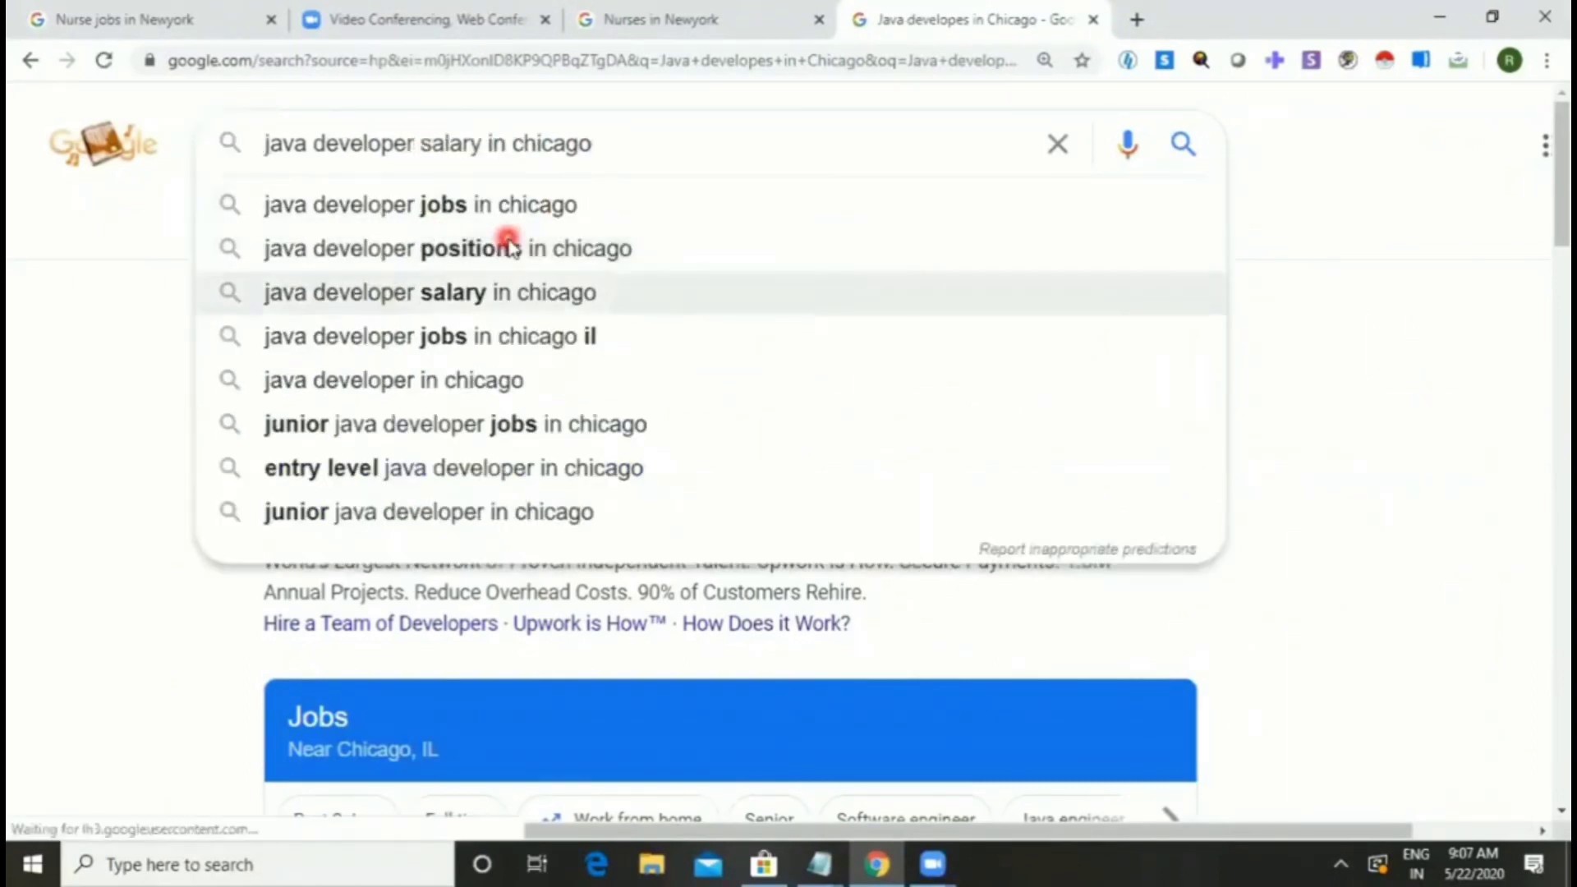
key("Up")
key("Up")
key("Return")
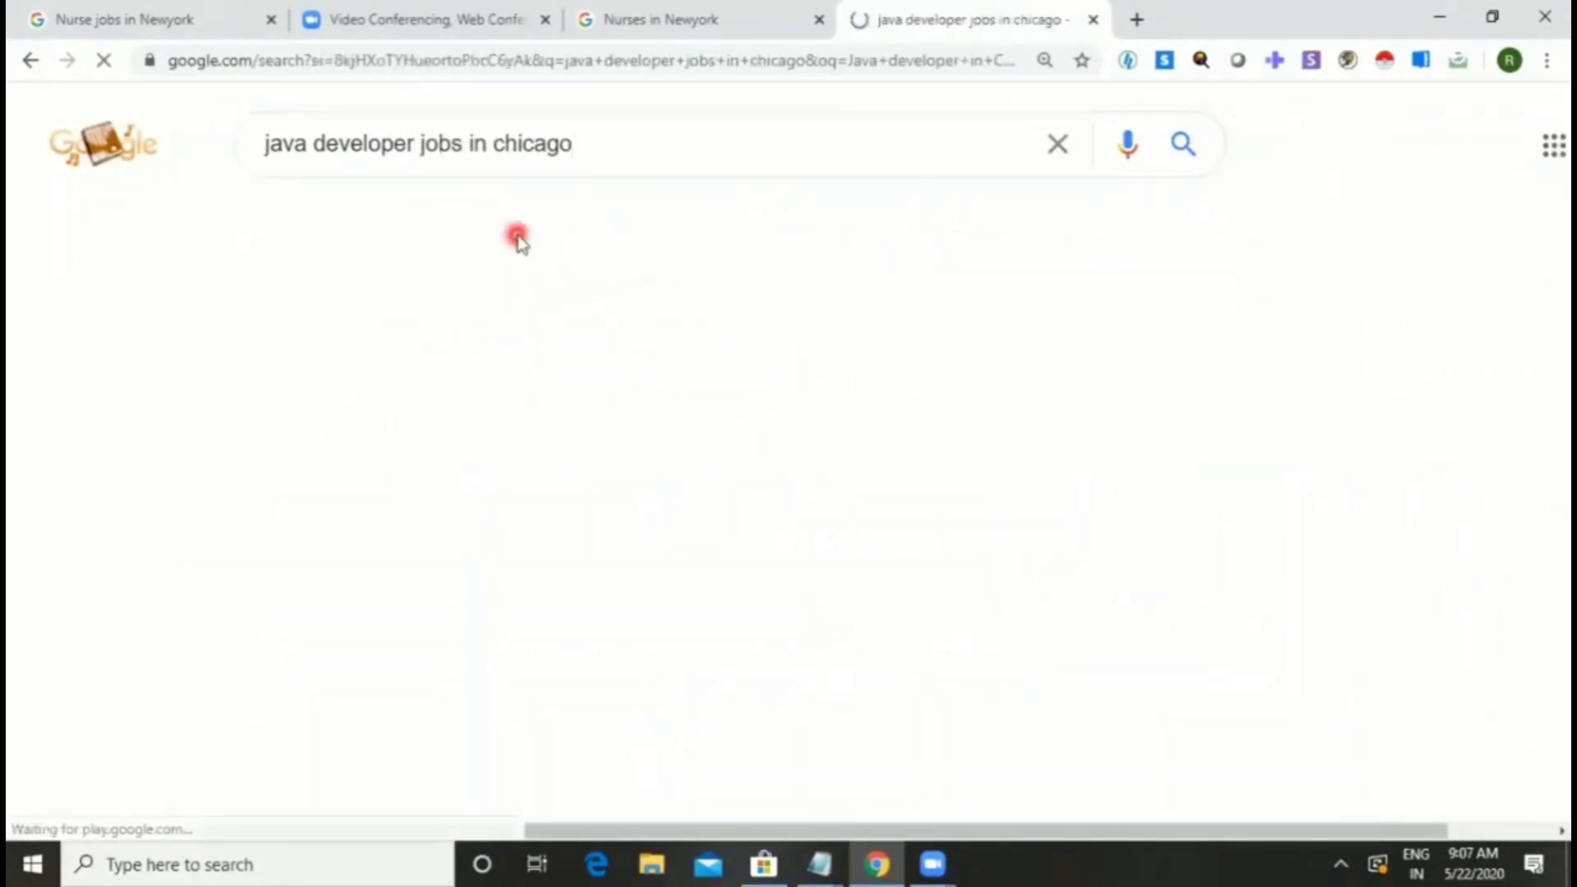
scroll(576, 516, "down", 5)
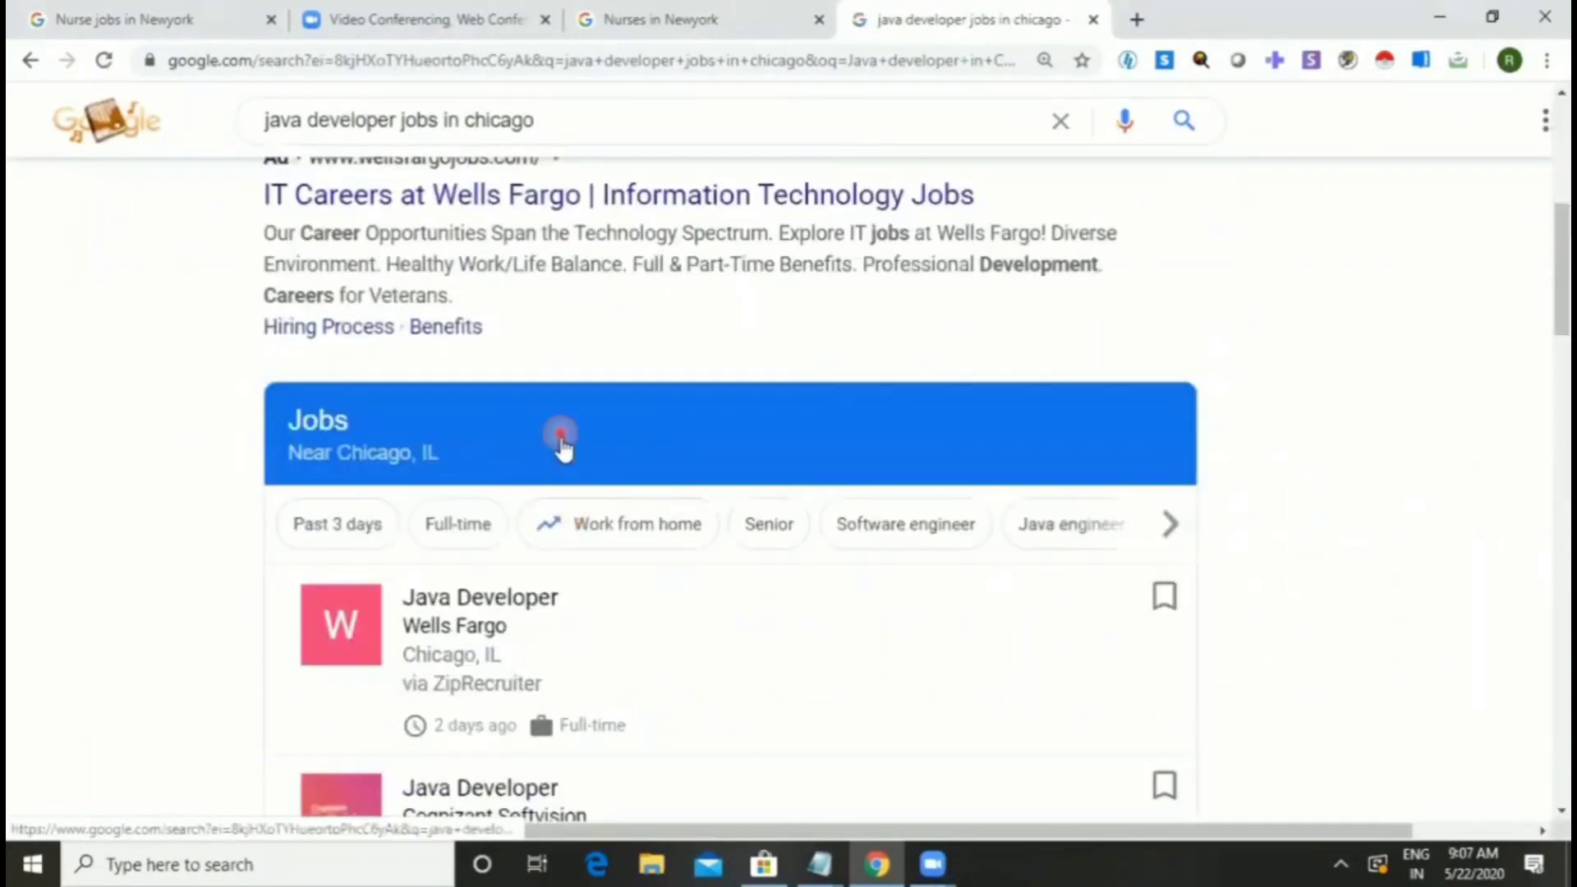
- Open the full Google Jobs listing and expand the job-title filter chips
left_click(990, 466)
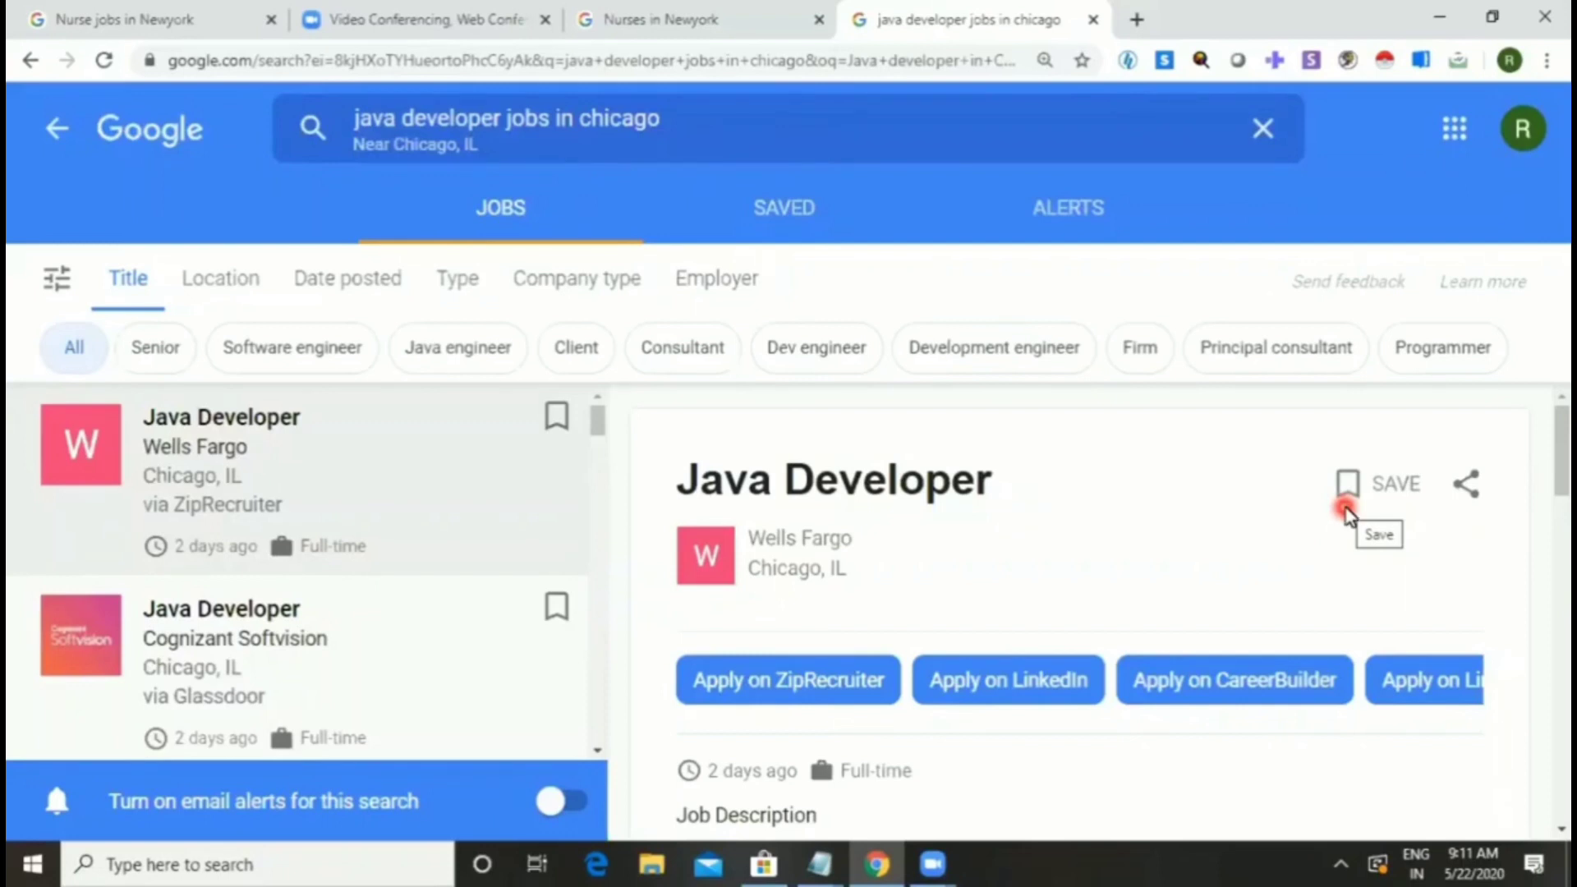
left_click(56, 278)
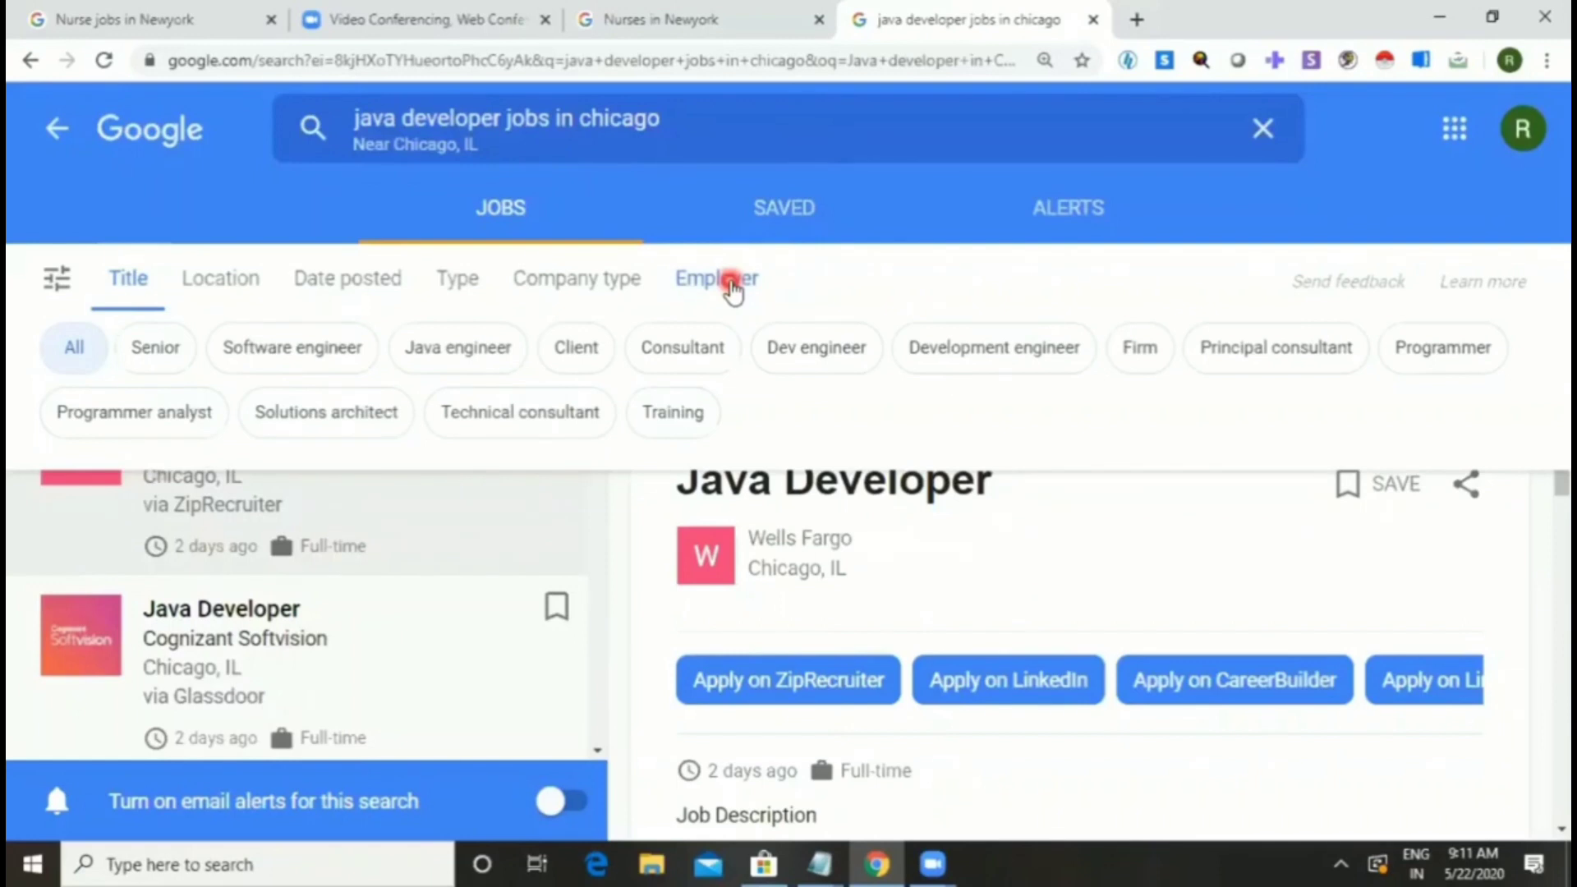
- Filter the Chicago Java listings to Computer Services and Information company types
left_click(733, 286)
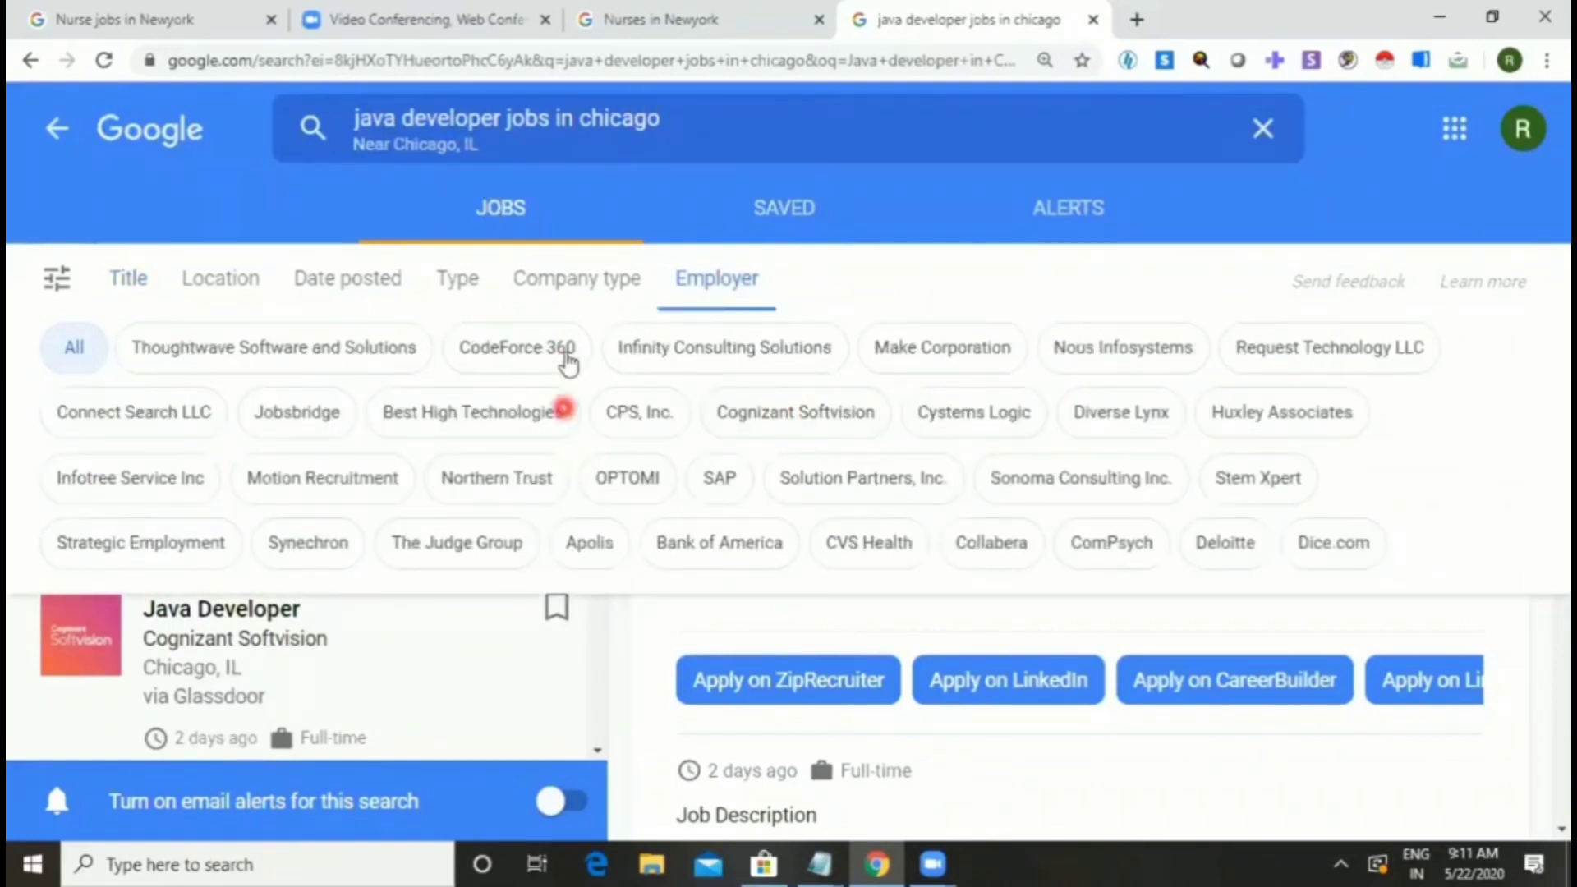
left_click(611, 284)
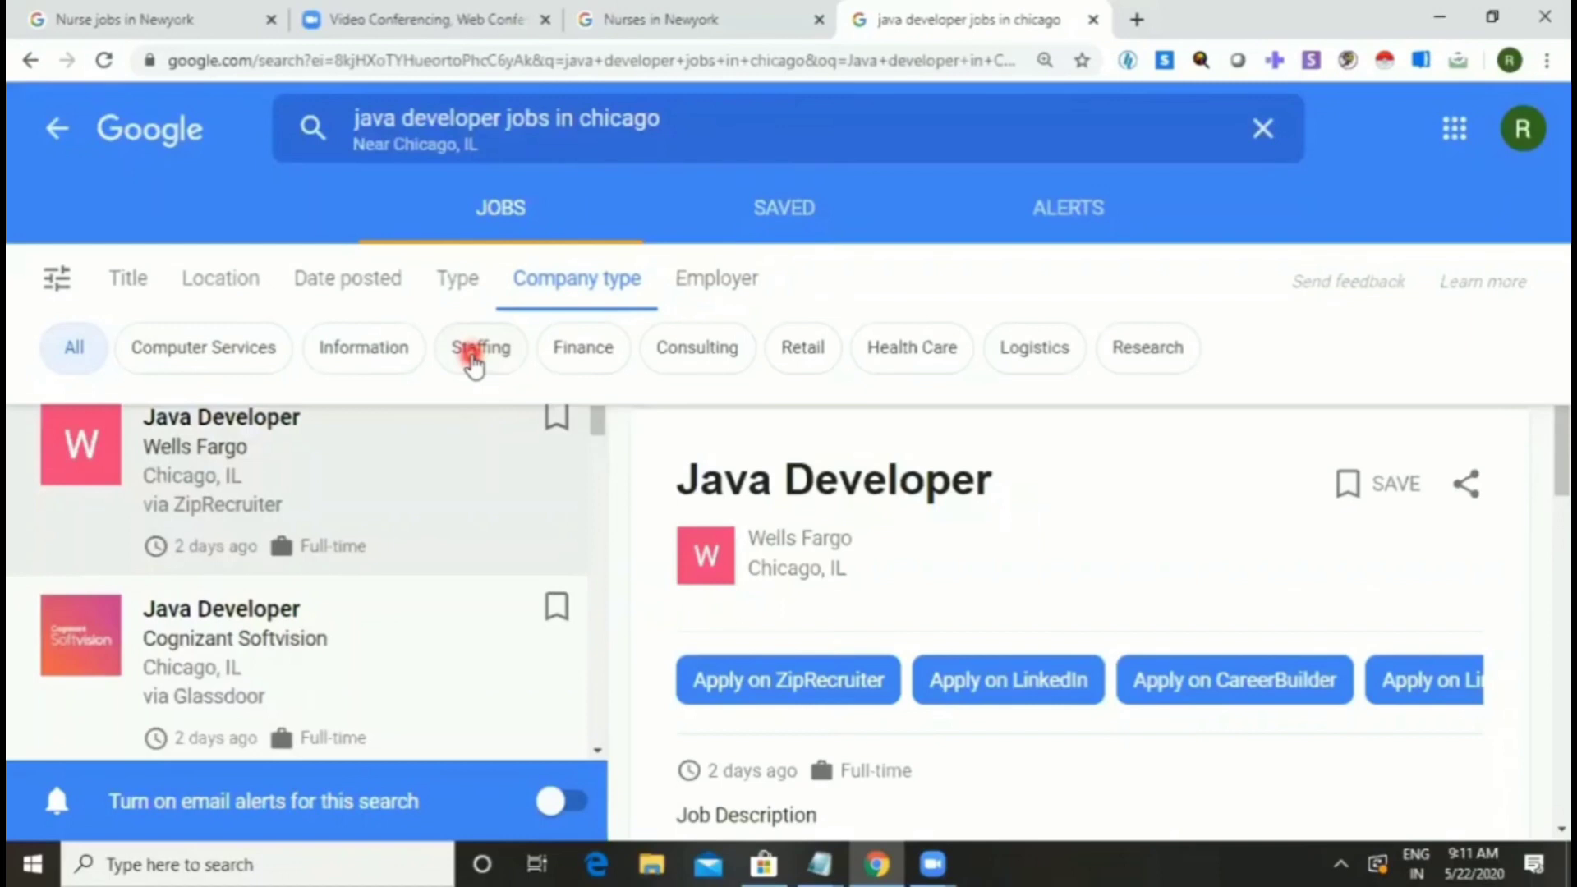
left_click(235, 358)
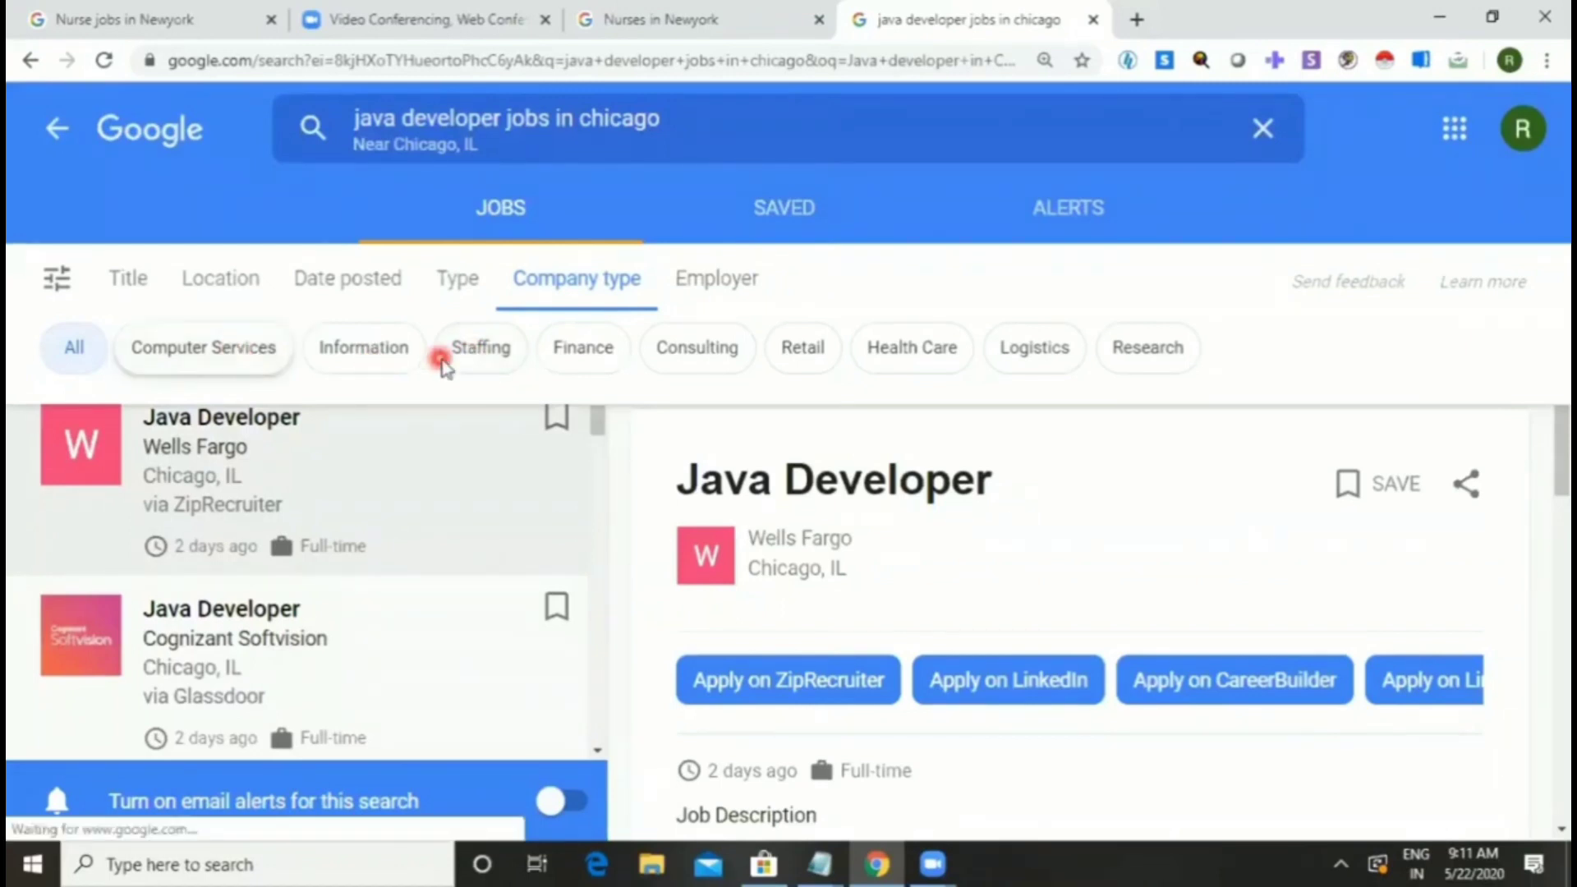
left_click(395, 358)
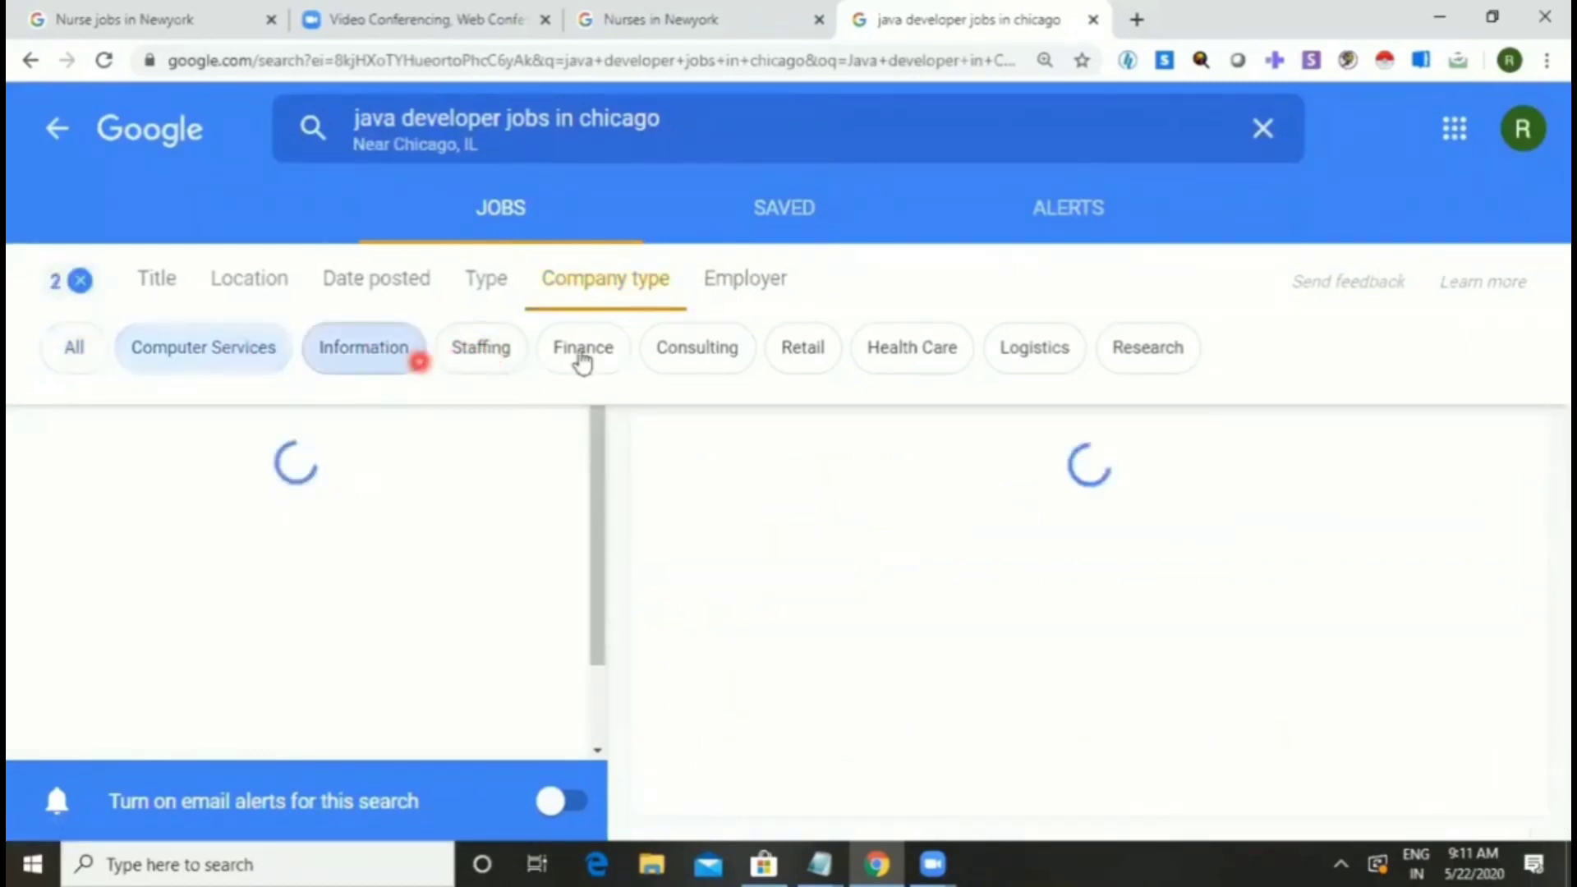
- Review the remaining employers, then show the employment-type options
left_click(744, 278)
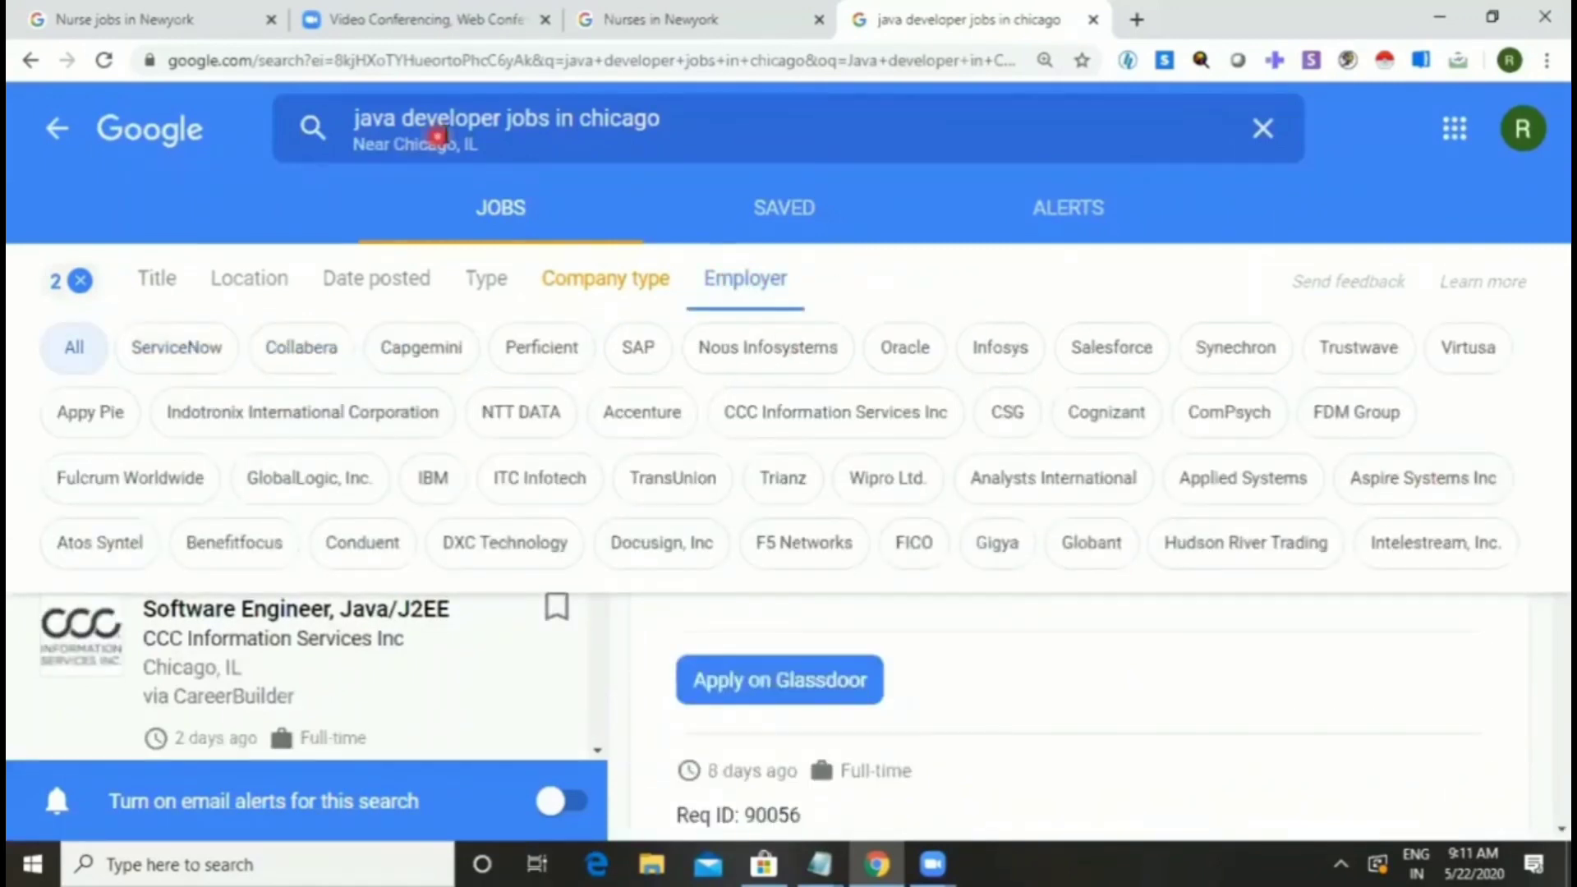
left_click(441, 133)
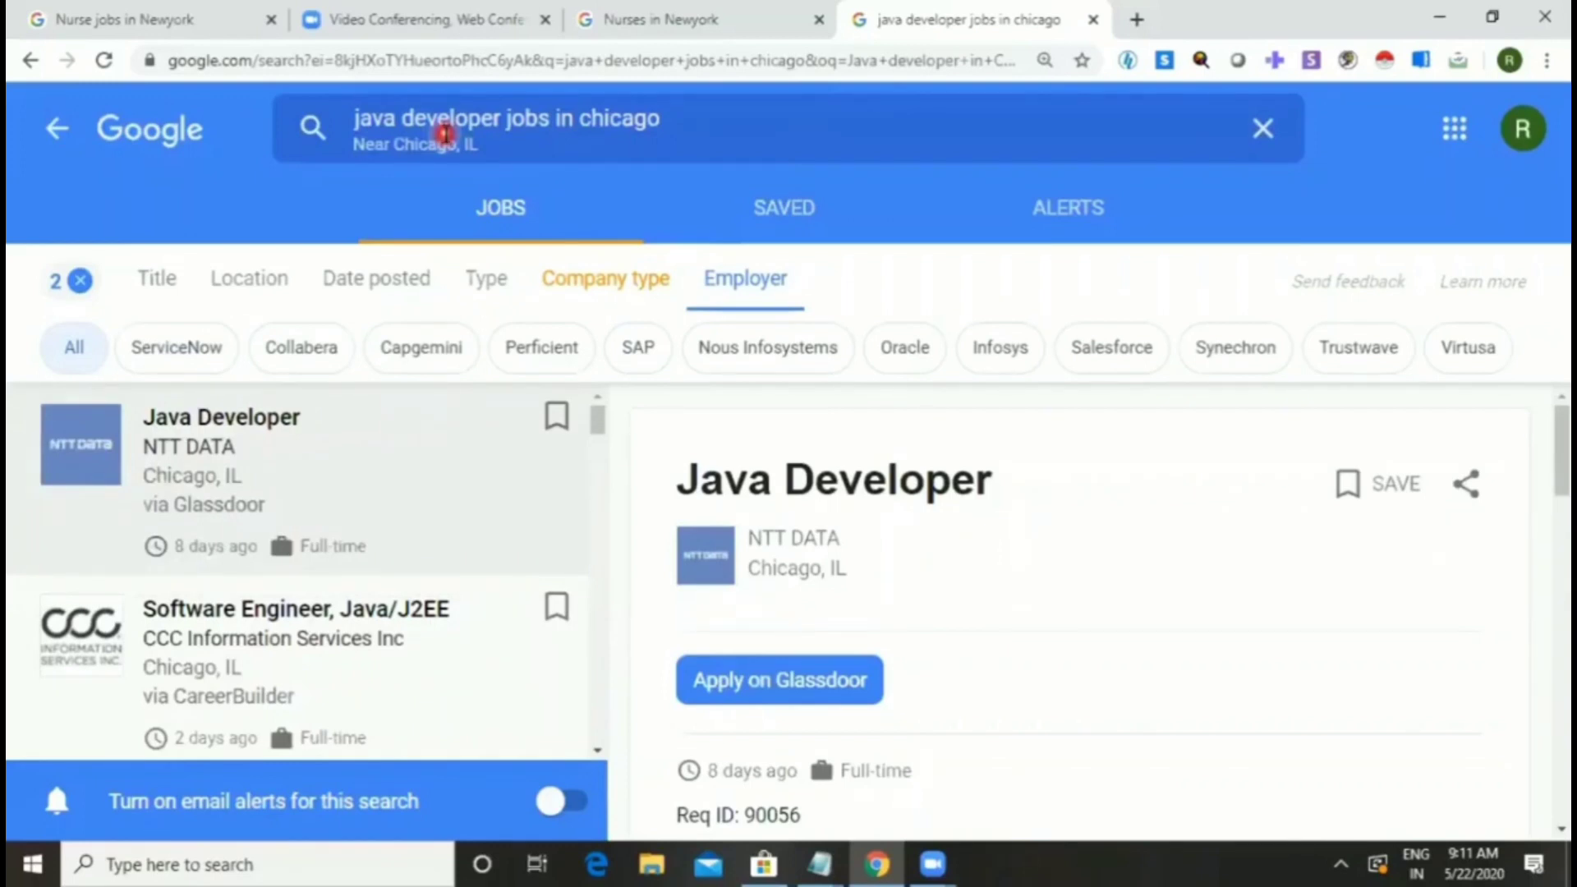
left_click(496, 280)
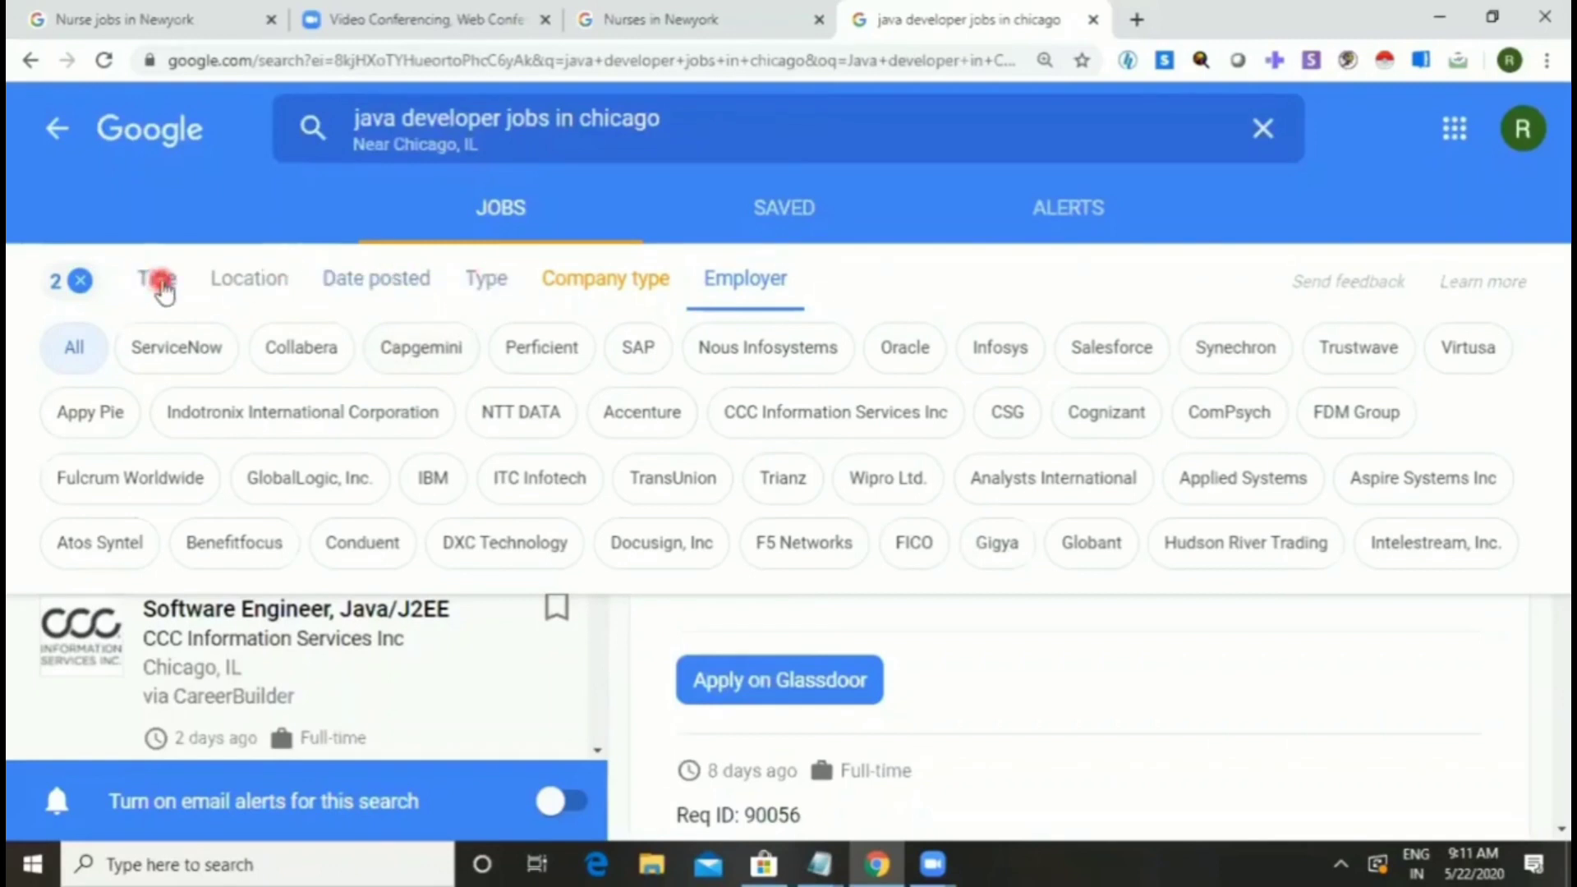
left_click(492, 281)
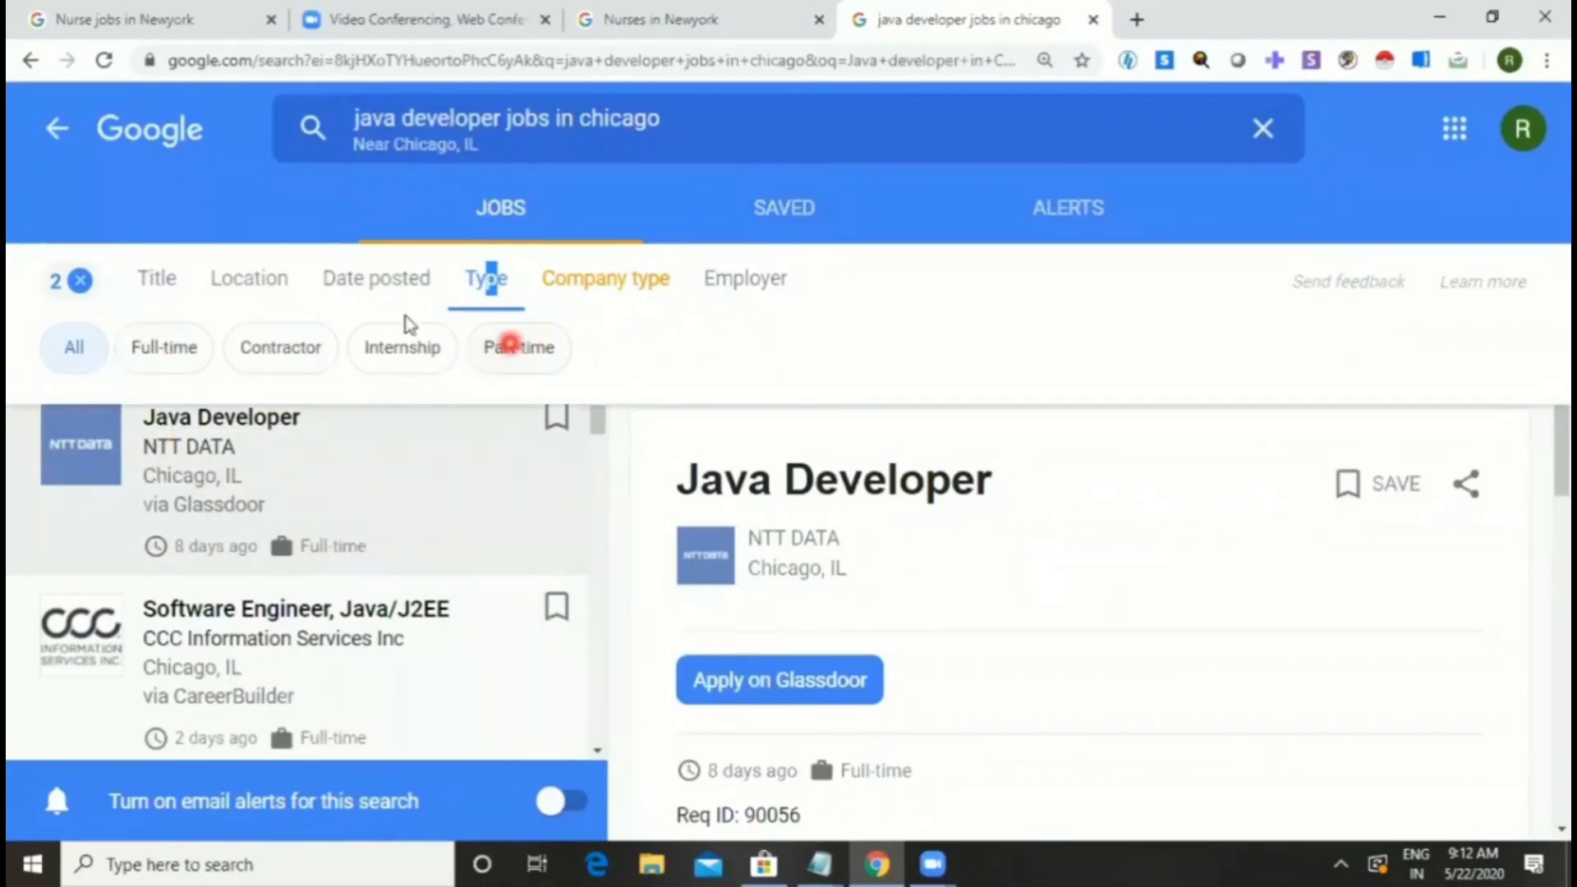
- Browse the Date posted, Location and Title filters, then select the search query
left_click(360, 281)
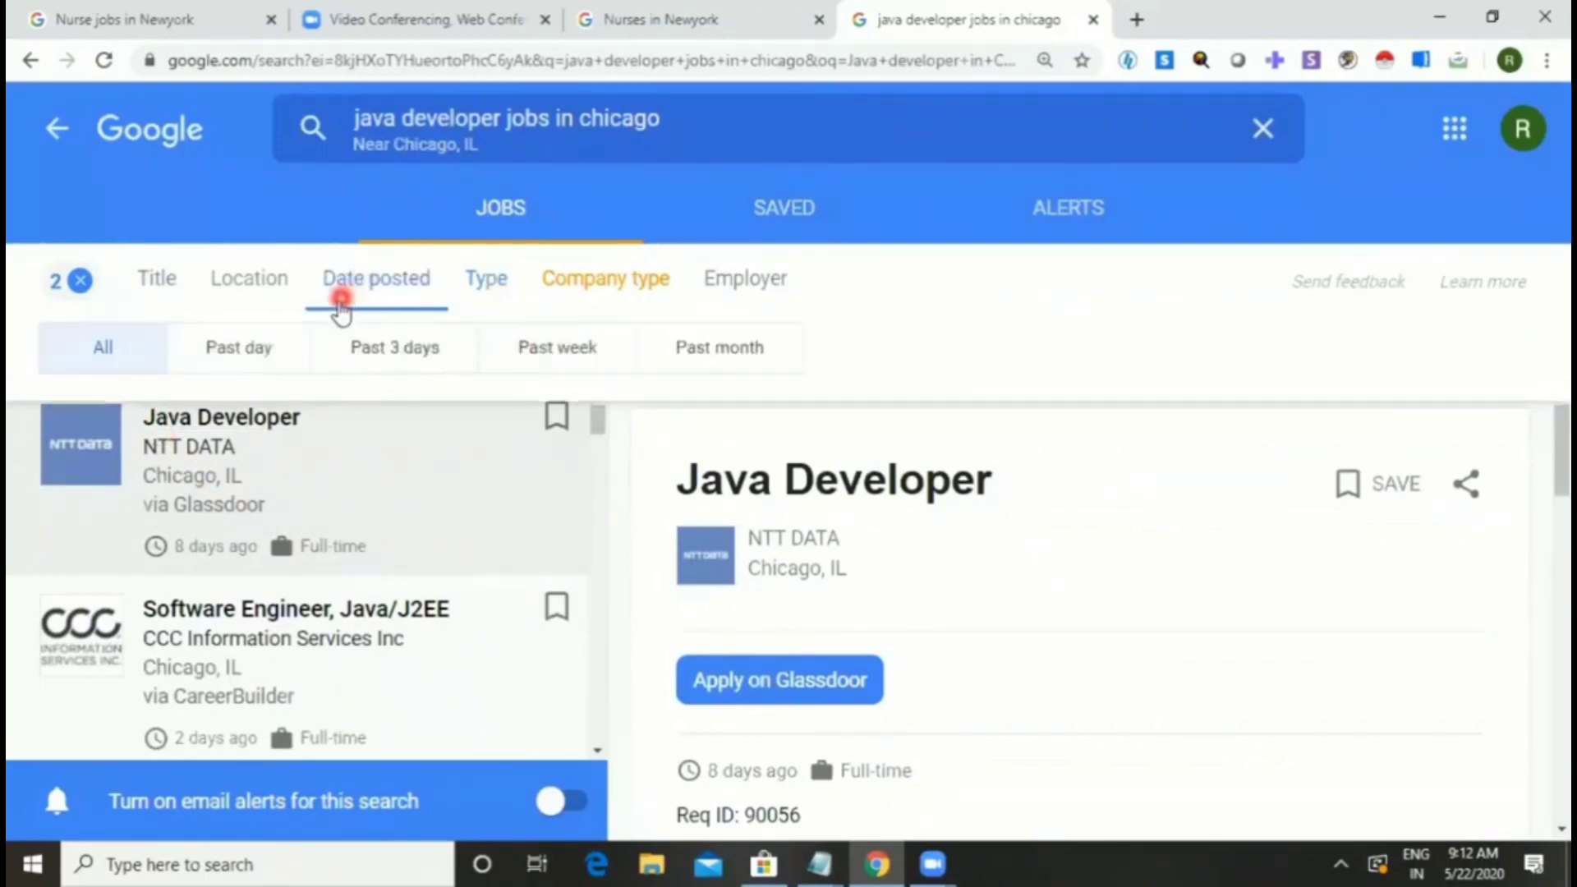
left_click(258, 286)
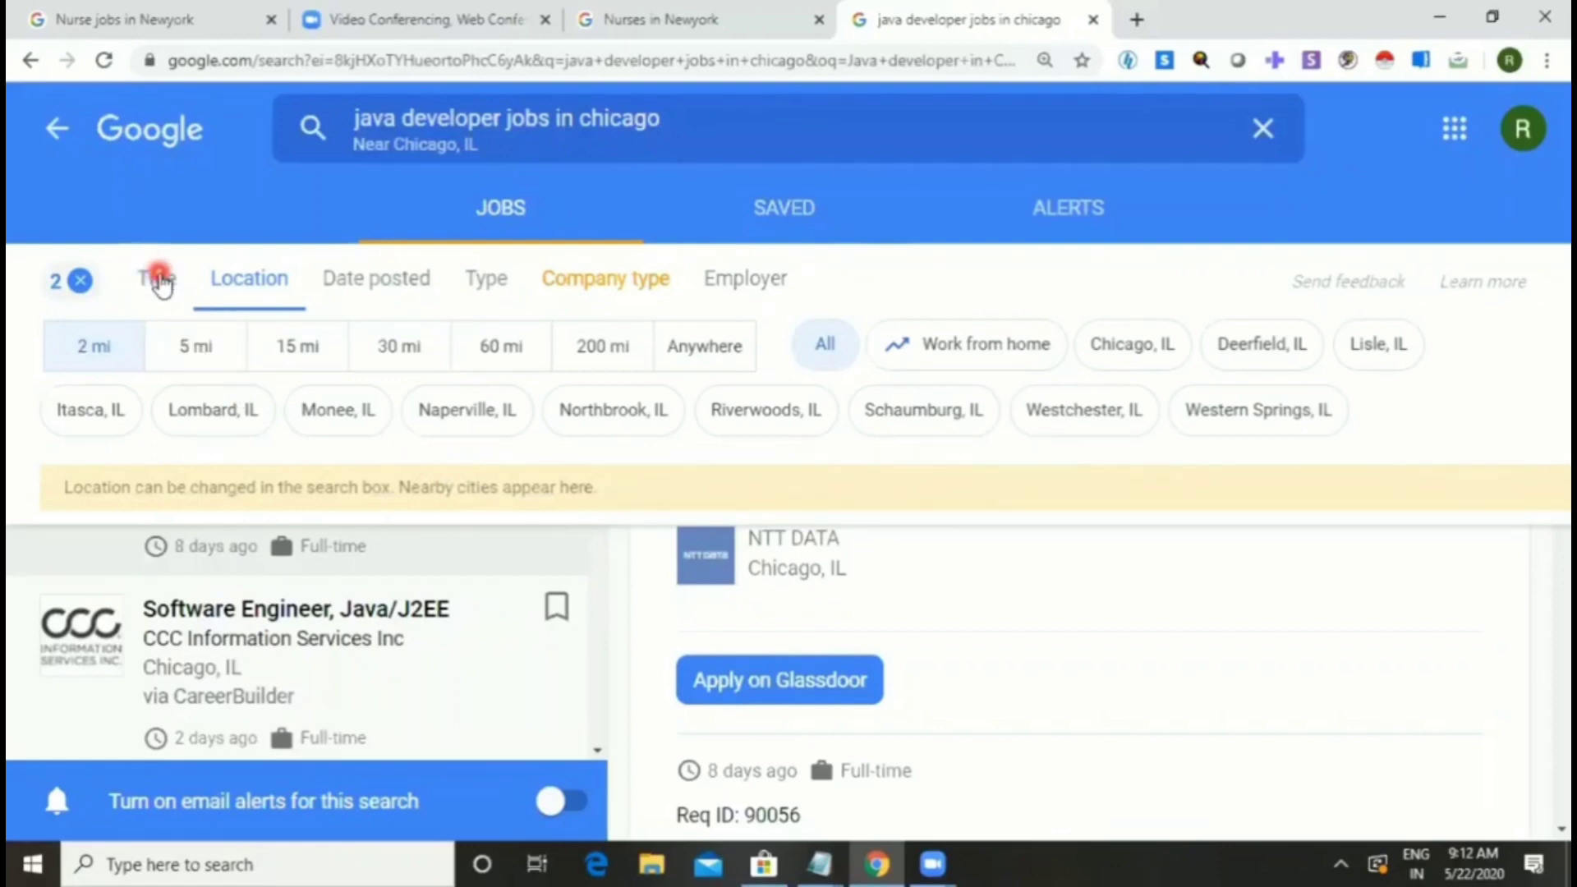
left_click(158, 281)
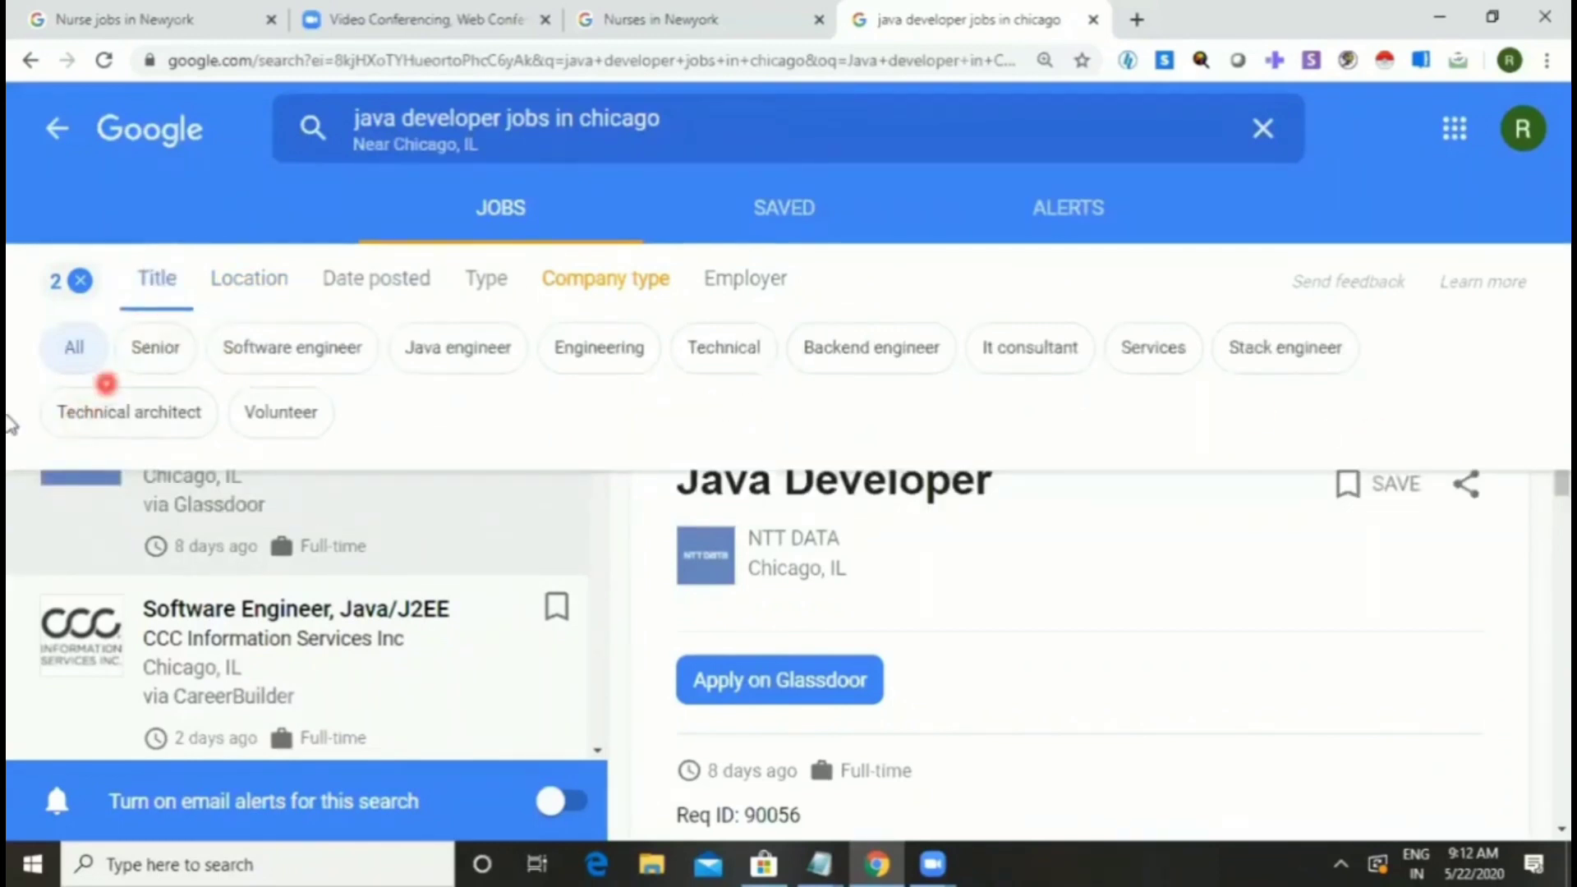
left_click(727, 130)
- Replace the query with the 'abinitio jobs in California' suggestion and search
key("BackSpace")
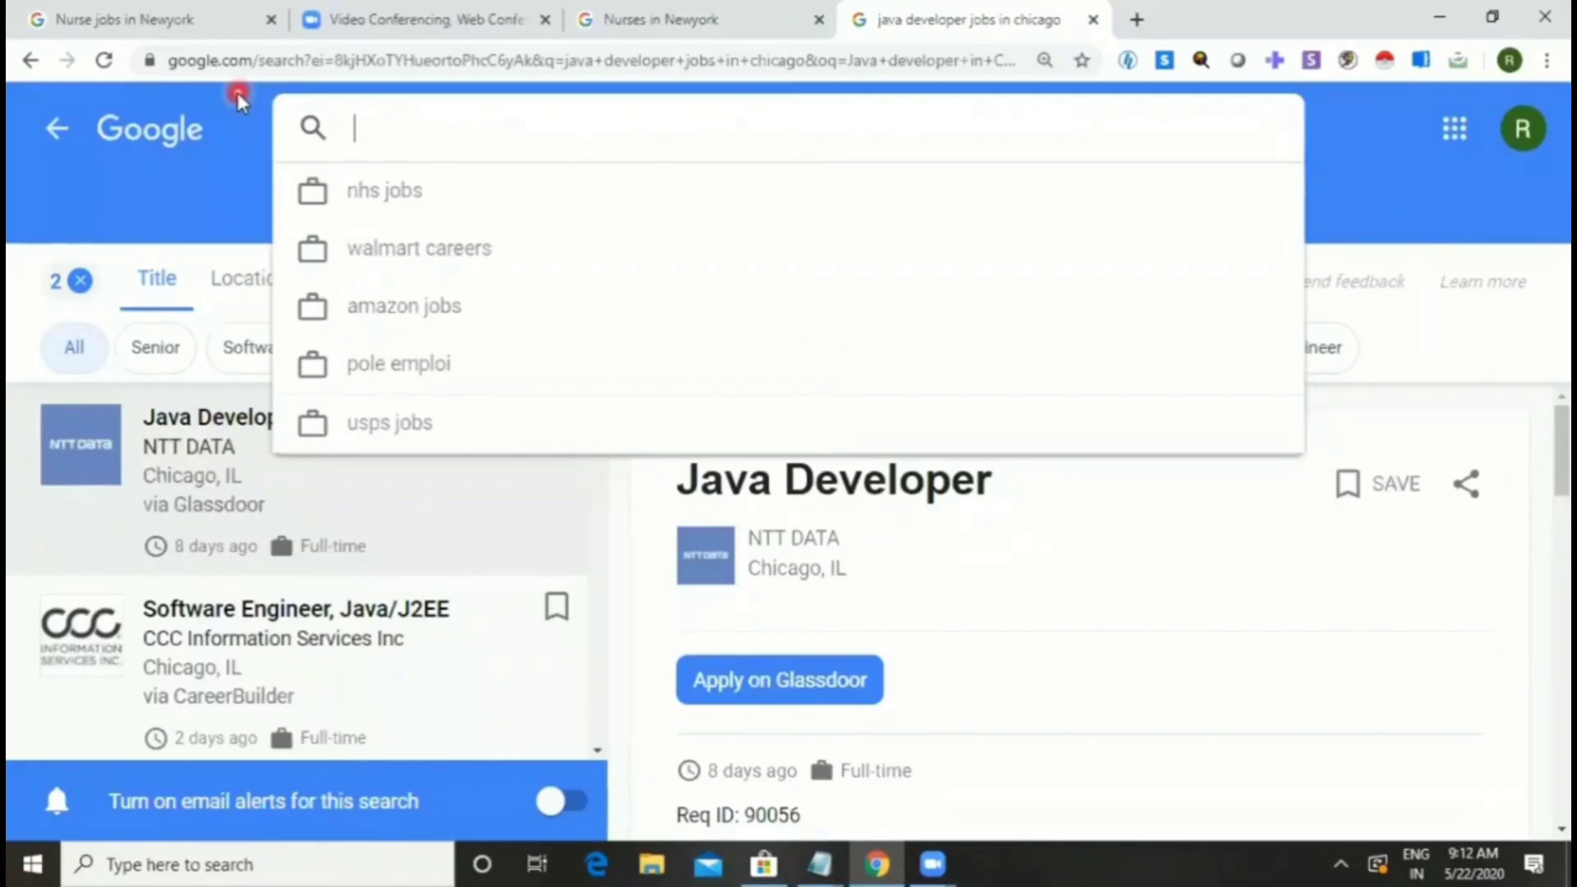
type("Abi")
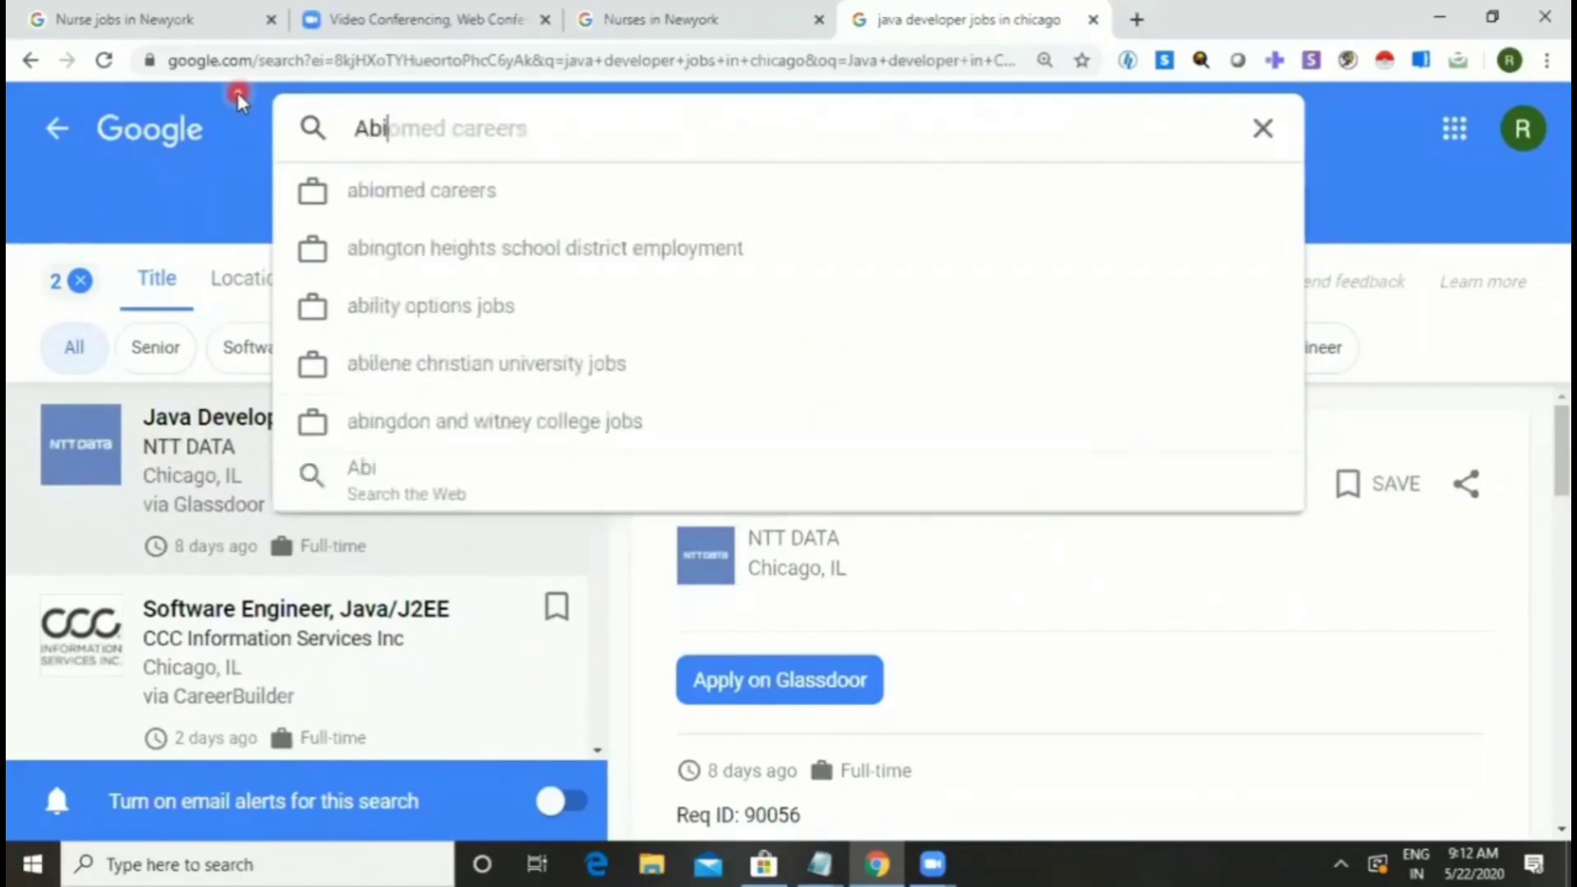
type("ni")
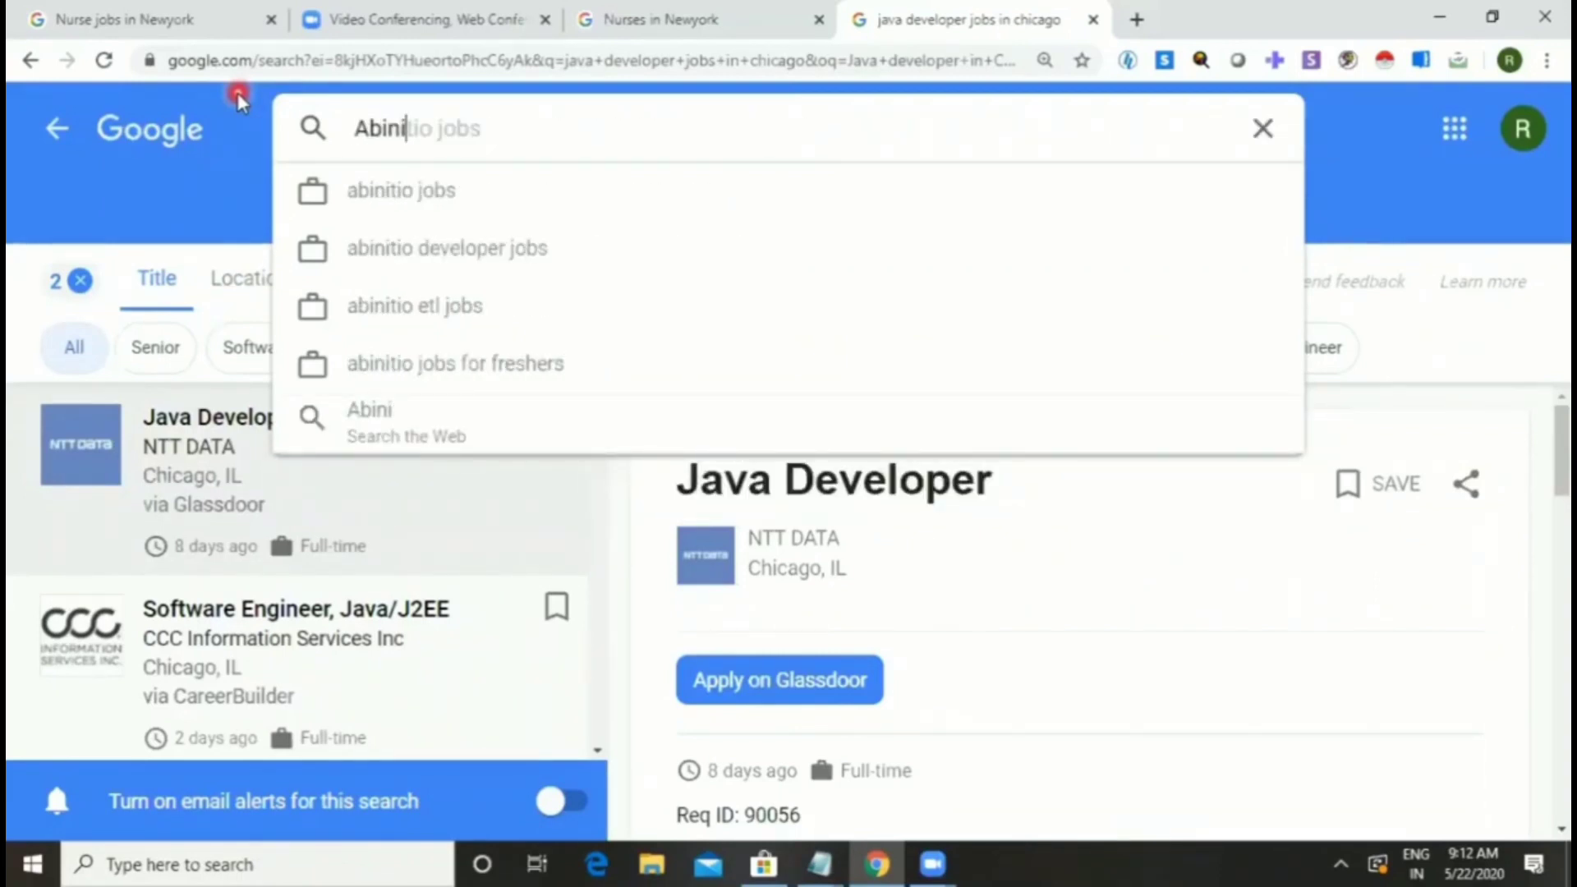
key("Down")
type("in ")
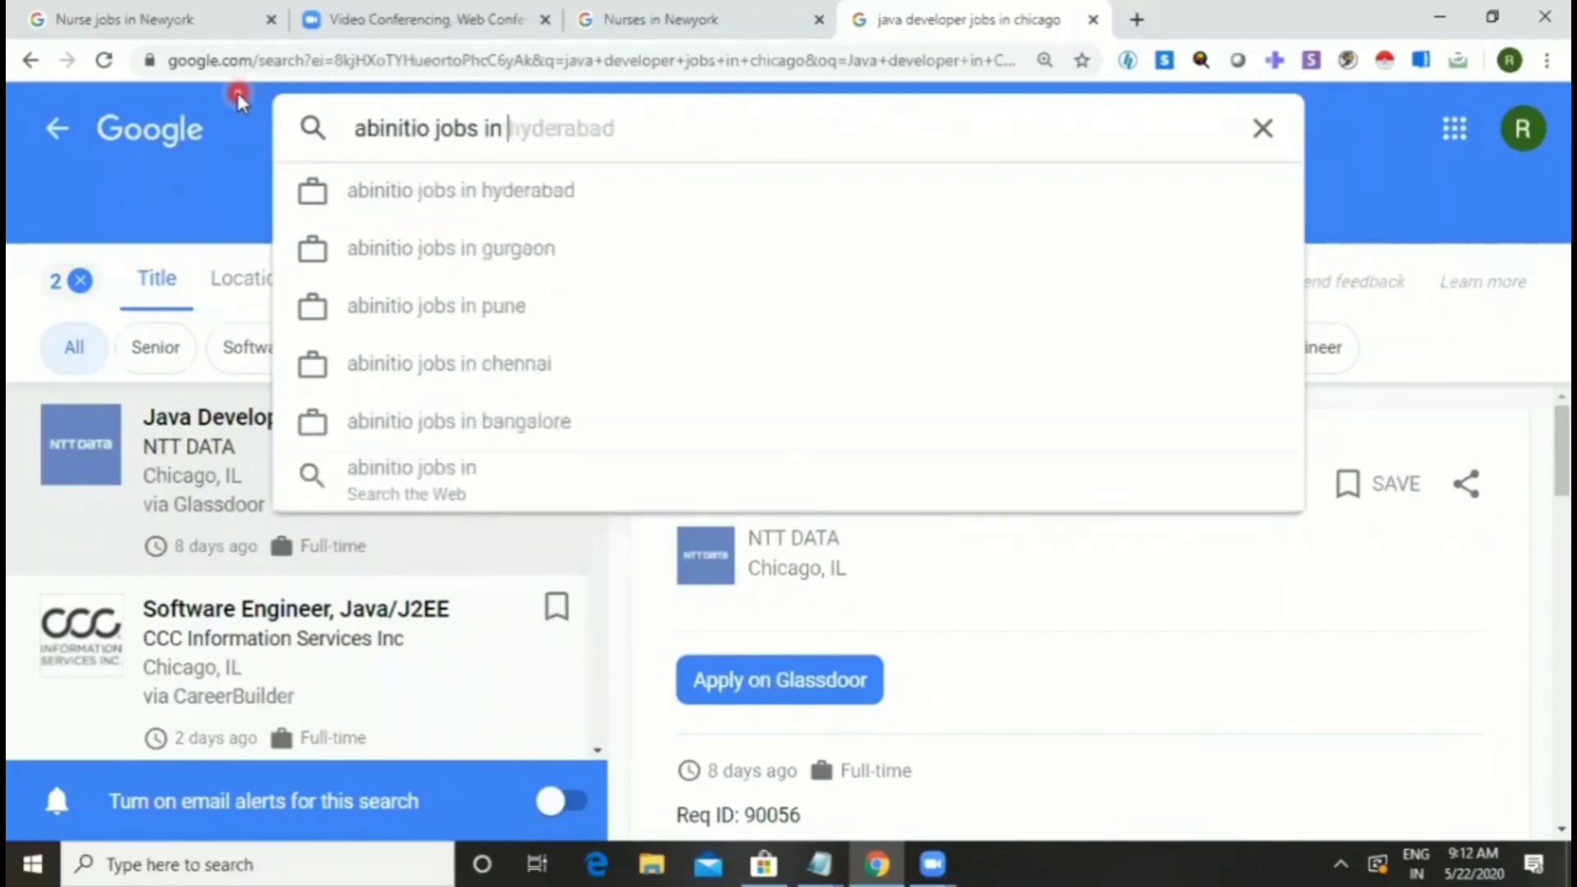
type("Calif")
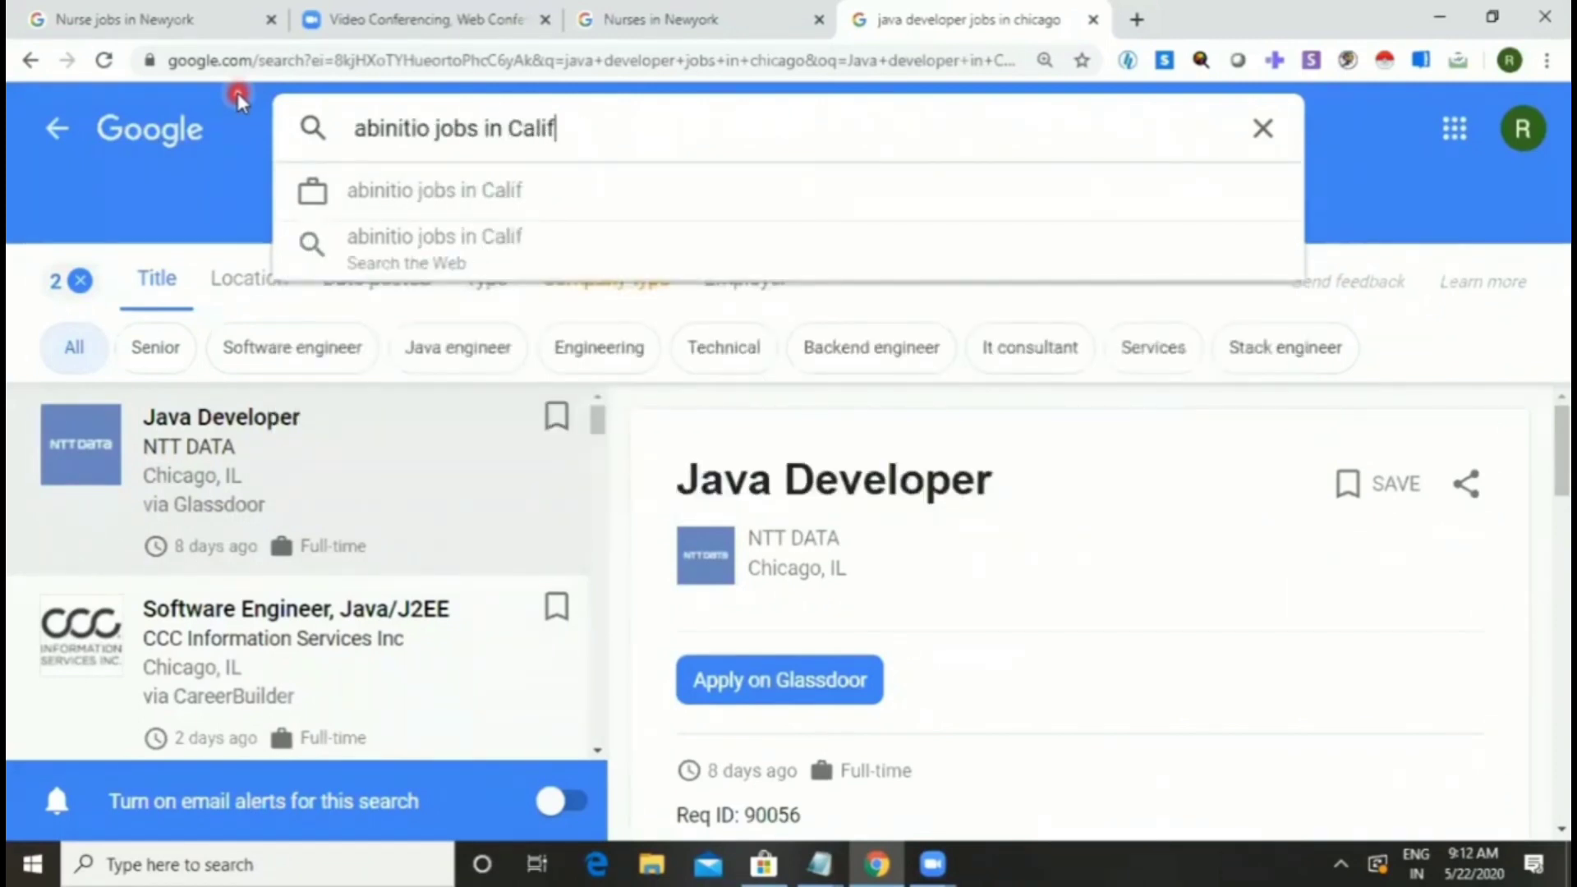
type("ornia")
key("Return")
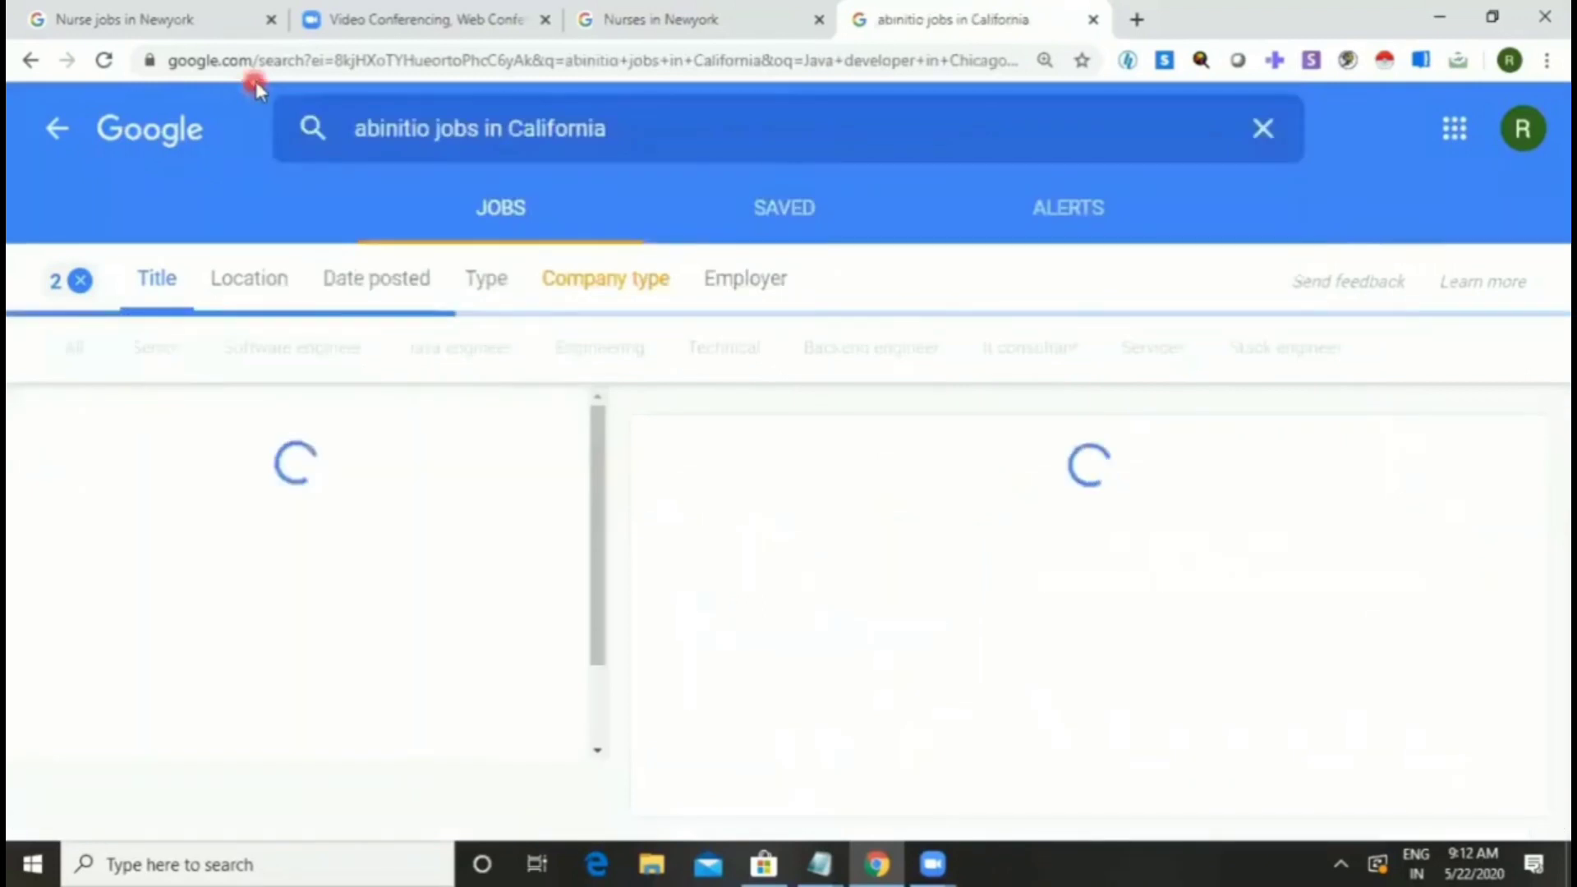
- Filter the abinitio results to Staffing companies and check the remaining employers
left_click(745, 277)
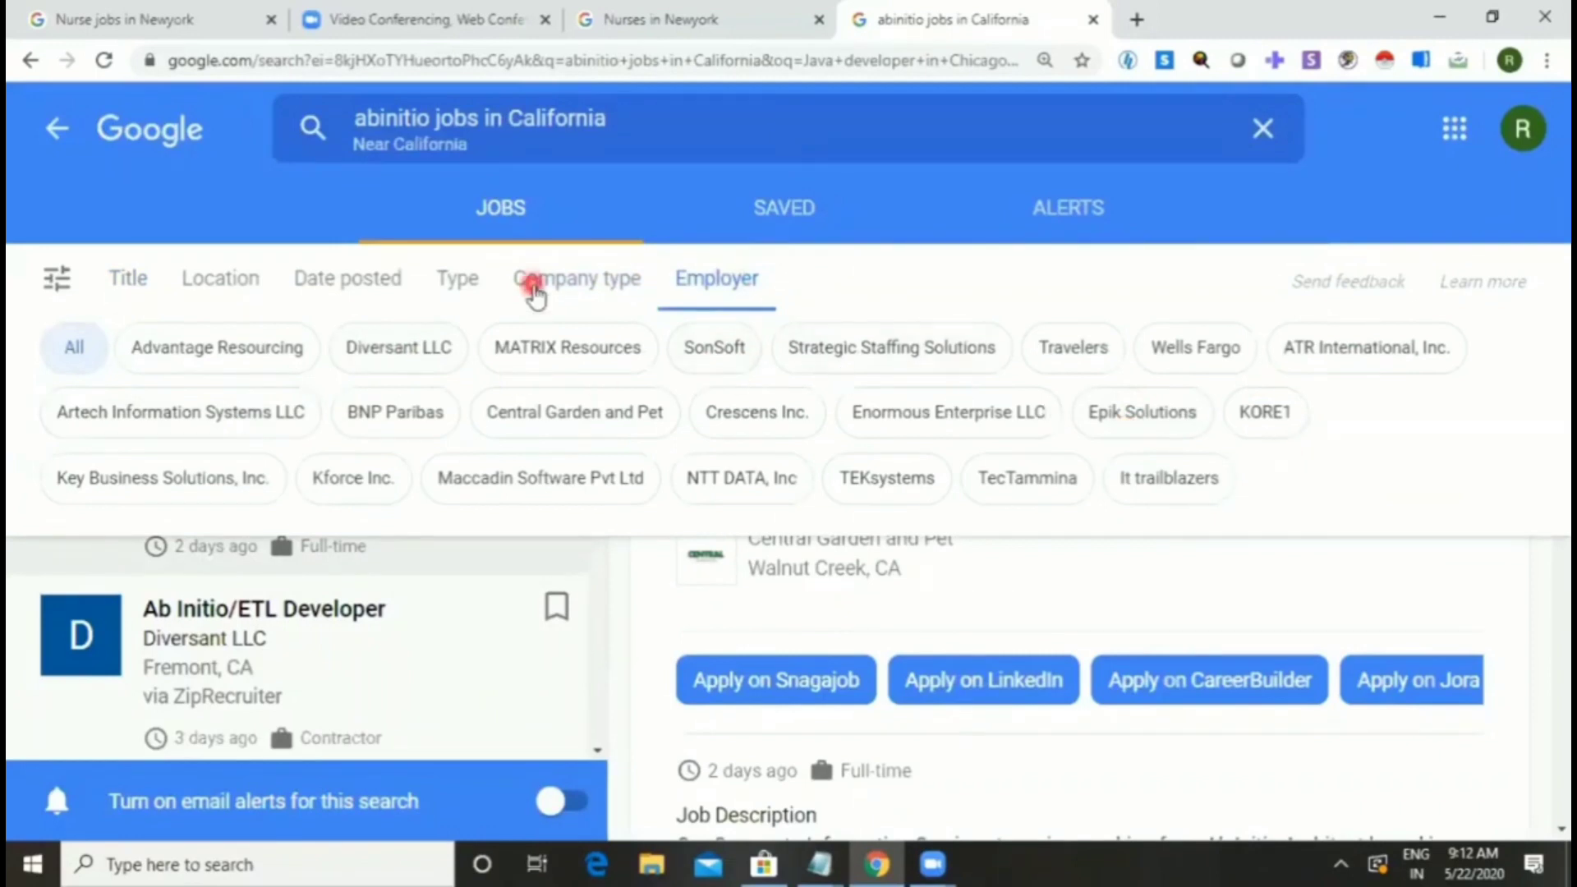
left_click(575, 277)
left_click(263, 346)
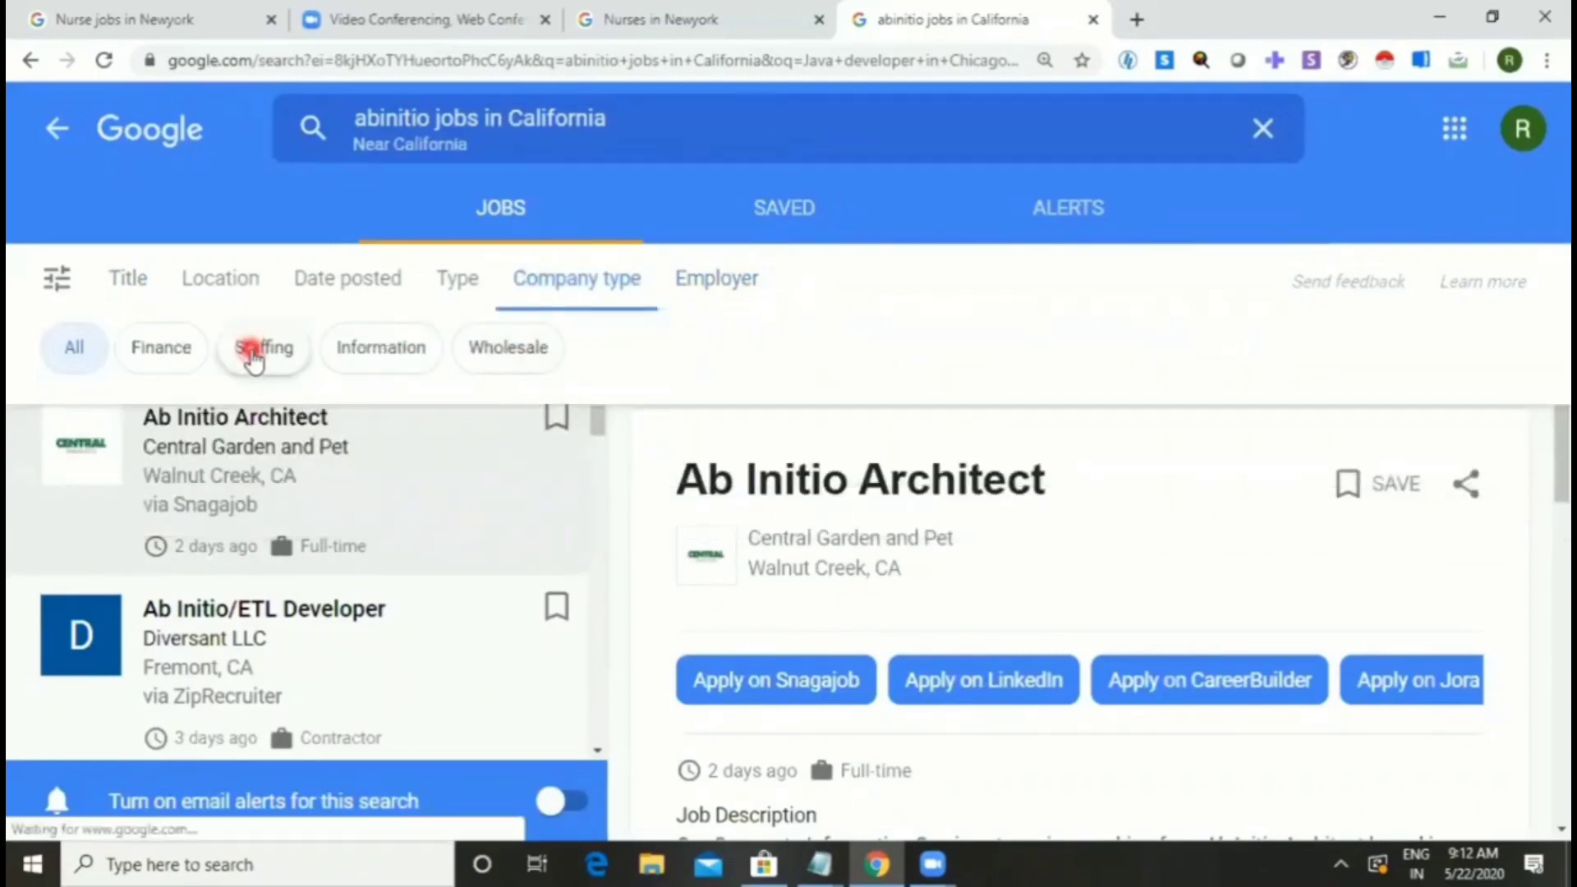
left_click(744, 277)
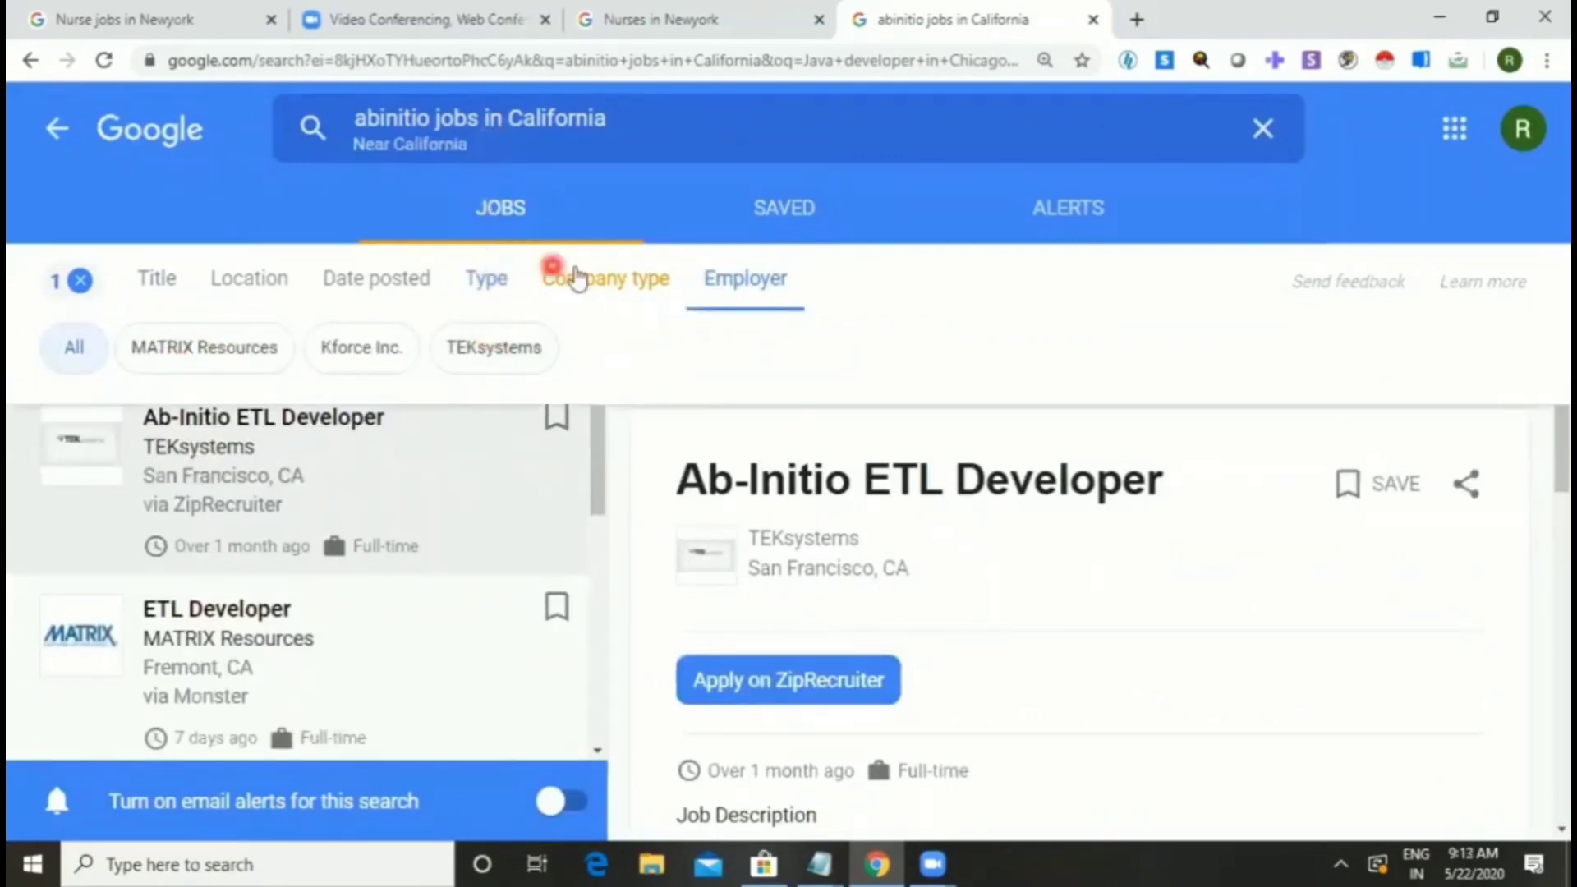
- Switch the company-type filter to Information and Finance companies
left_click(604, 278)
left_click(271, 348)
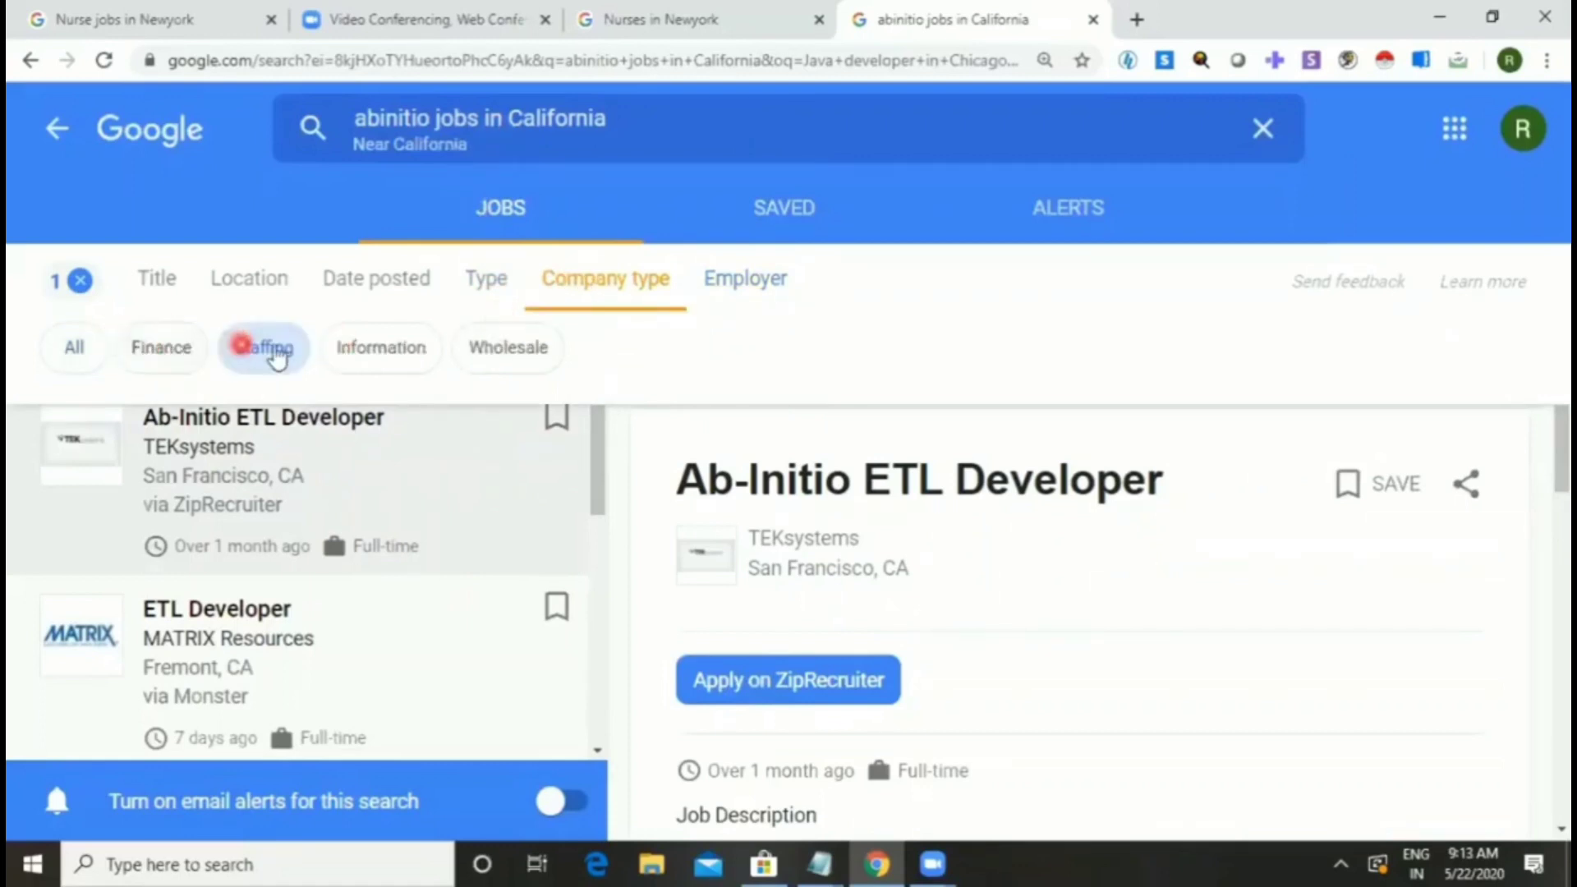
left_click(382, 348)
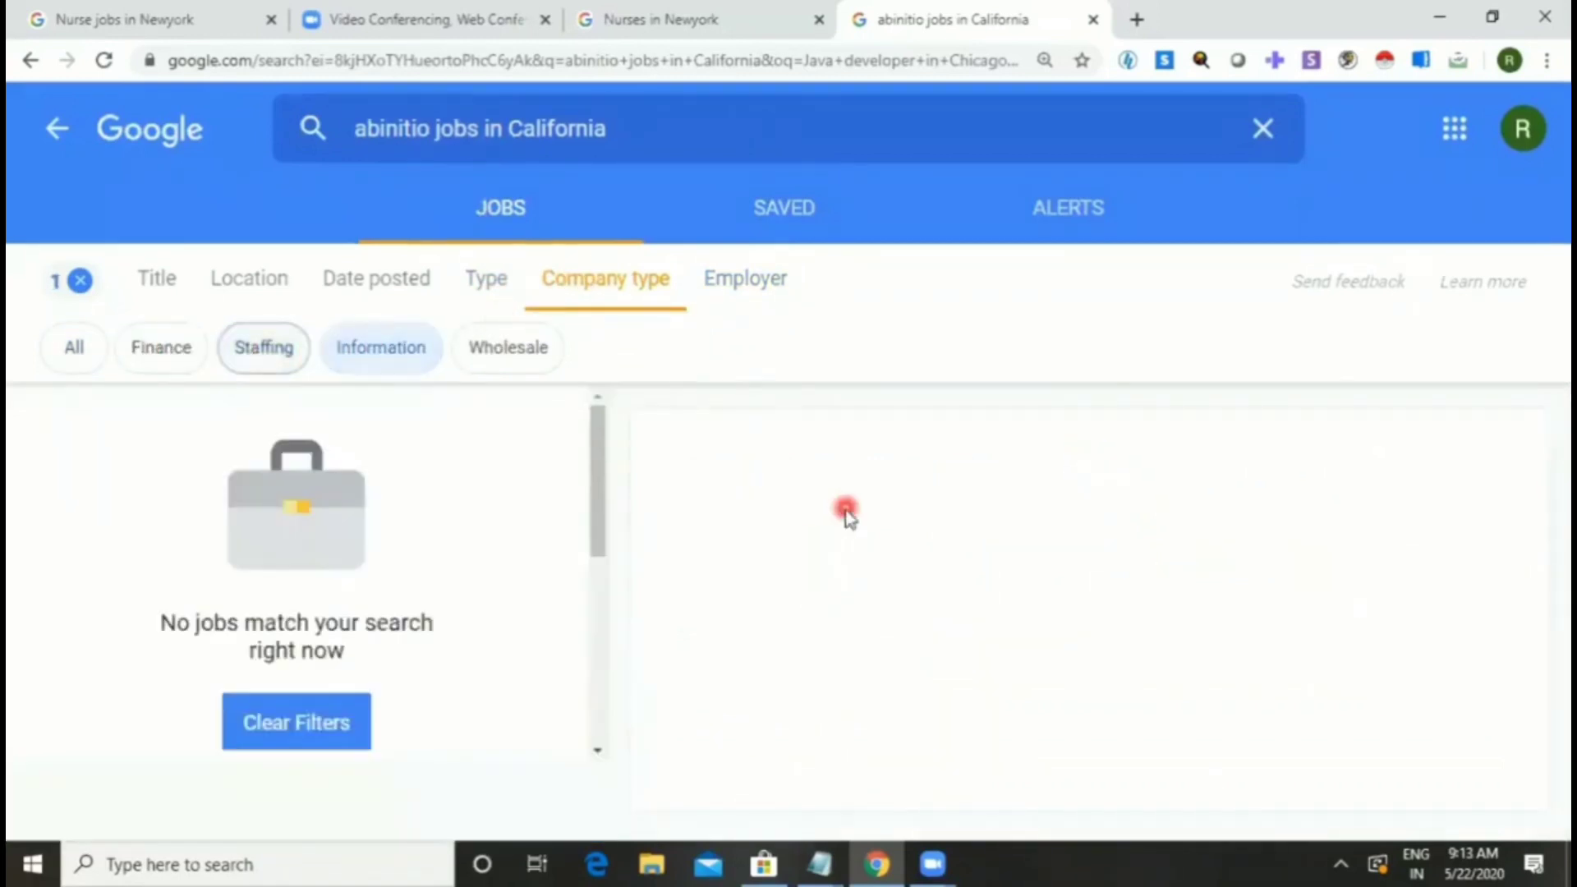
left_click(768, 281)
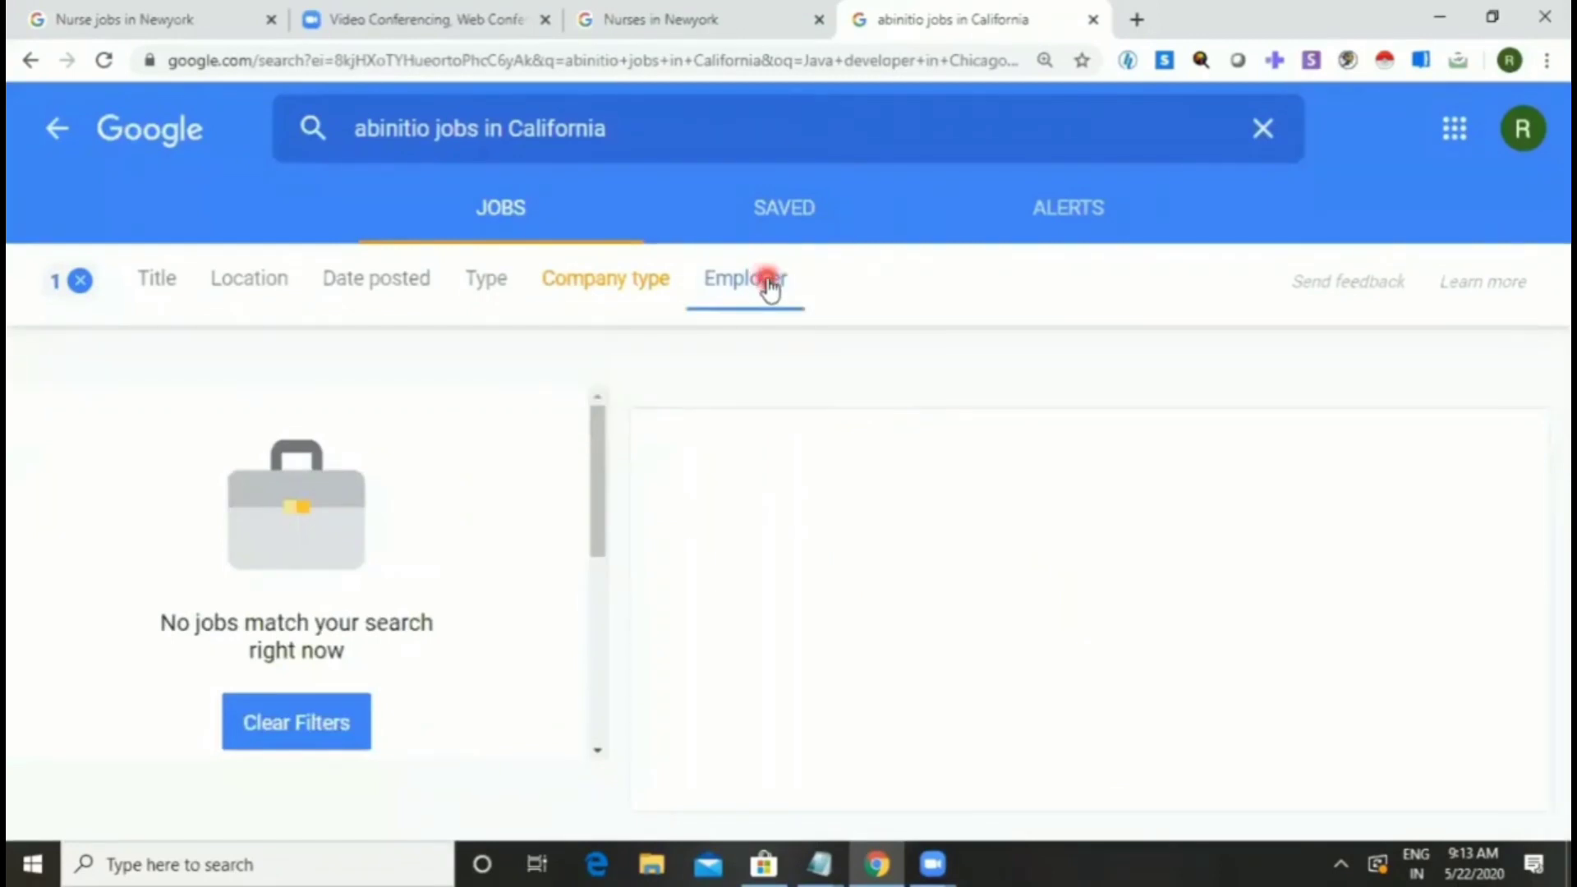
left_click(606, 278)
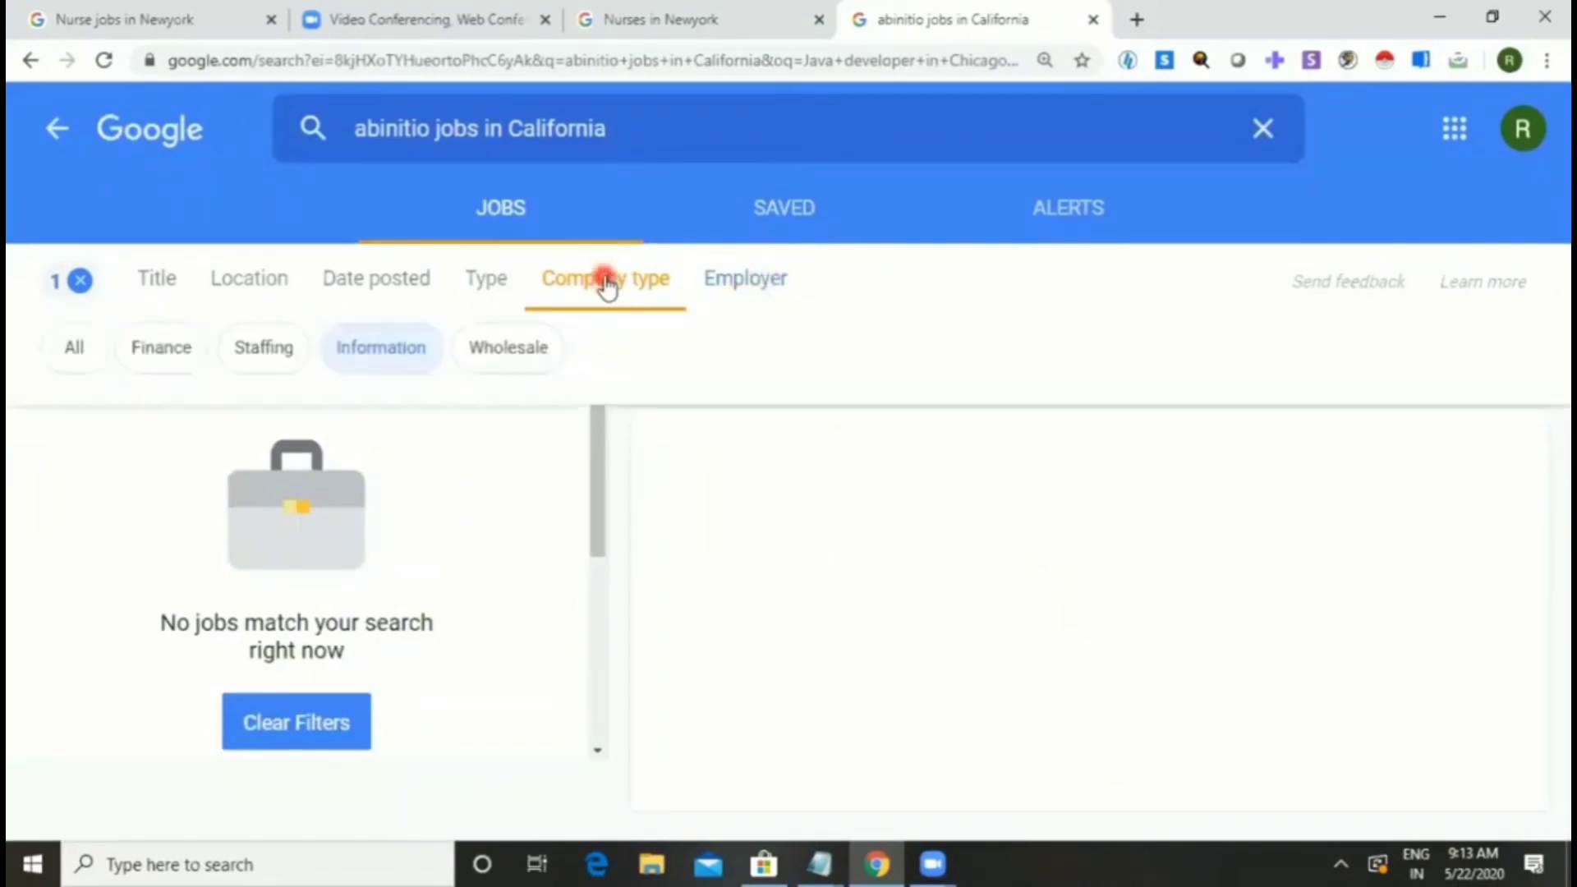
left_click(155, 352)
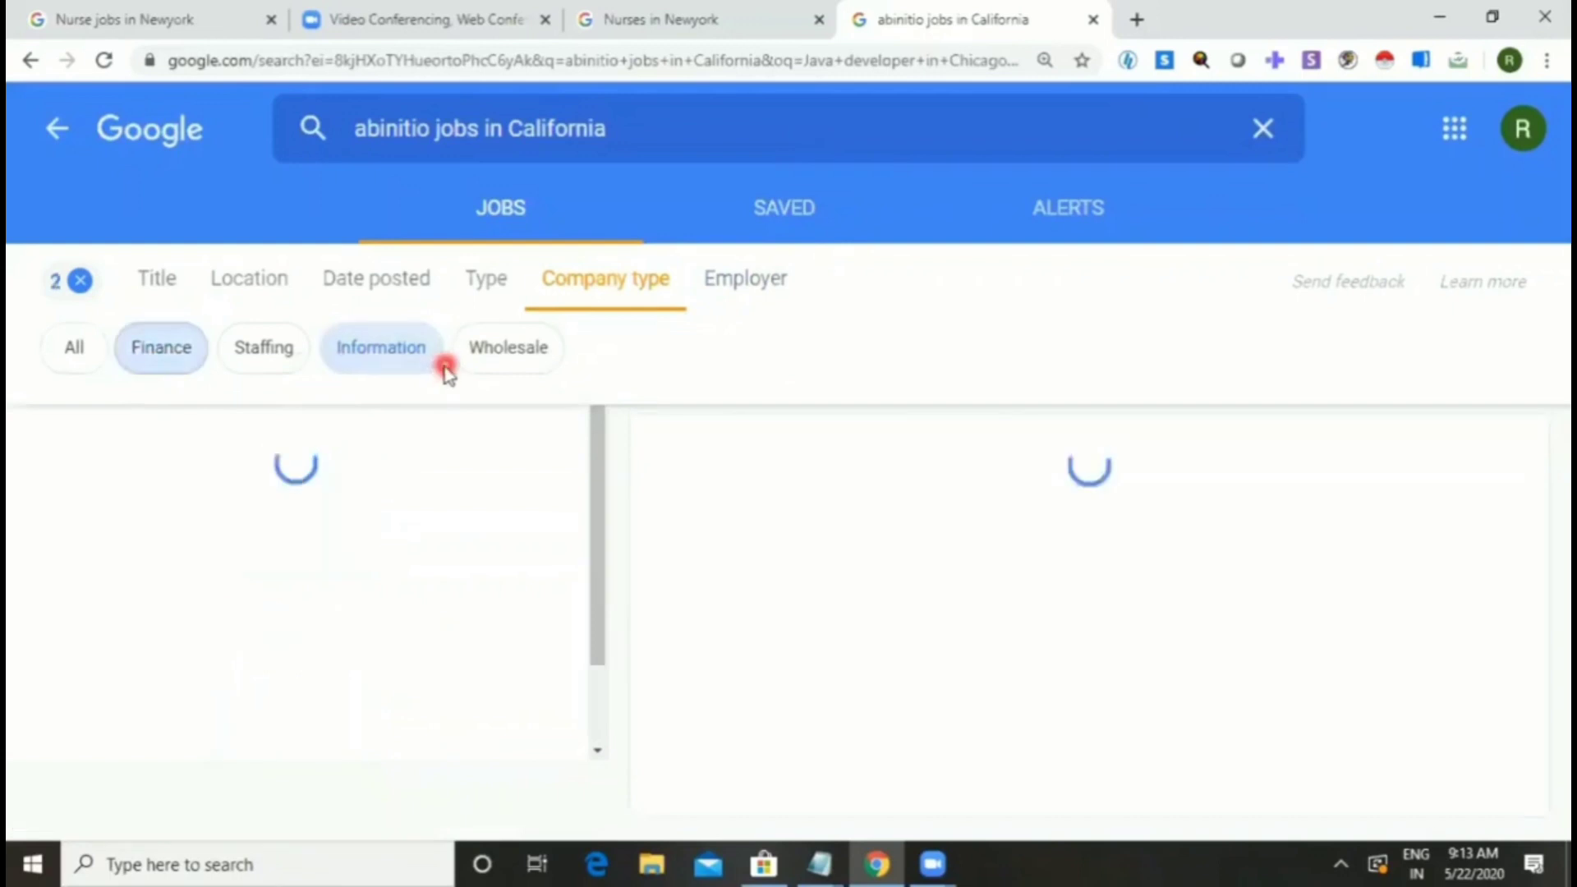
left_click(745, 277)
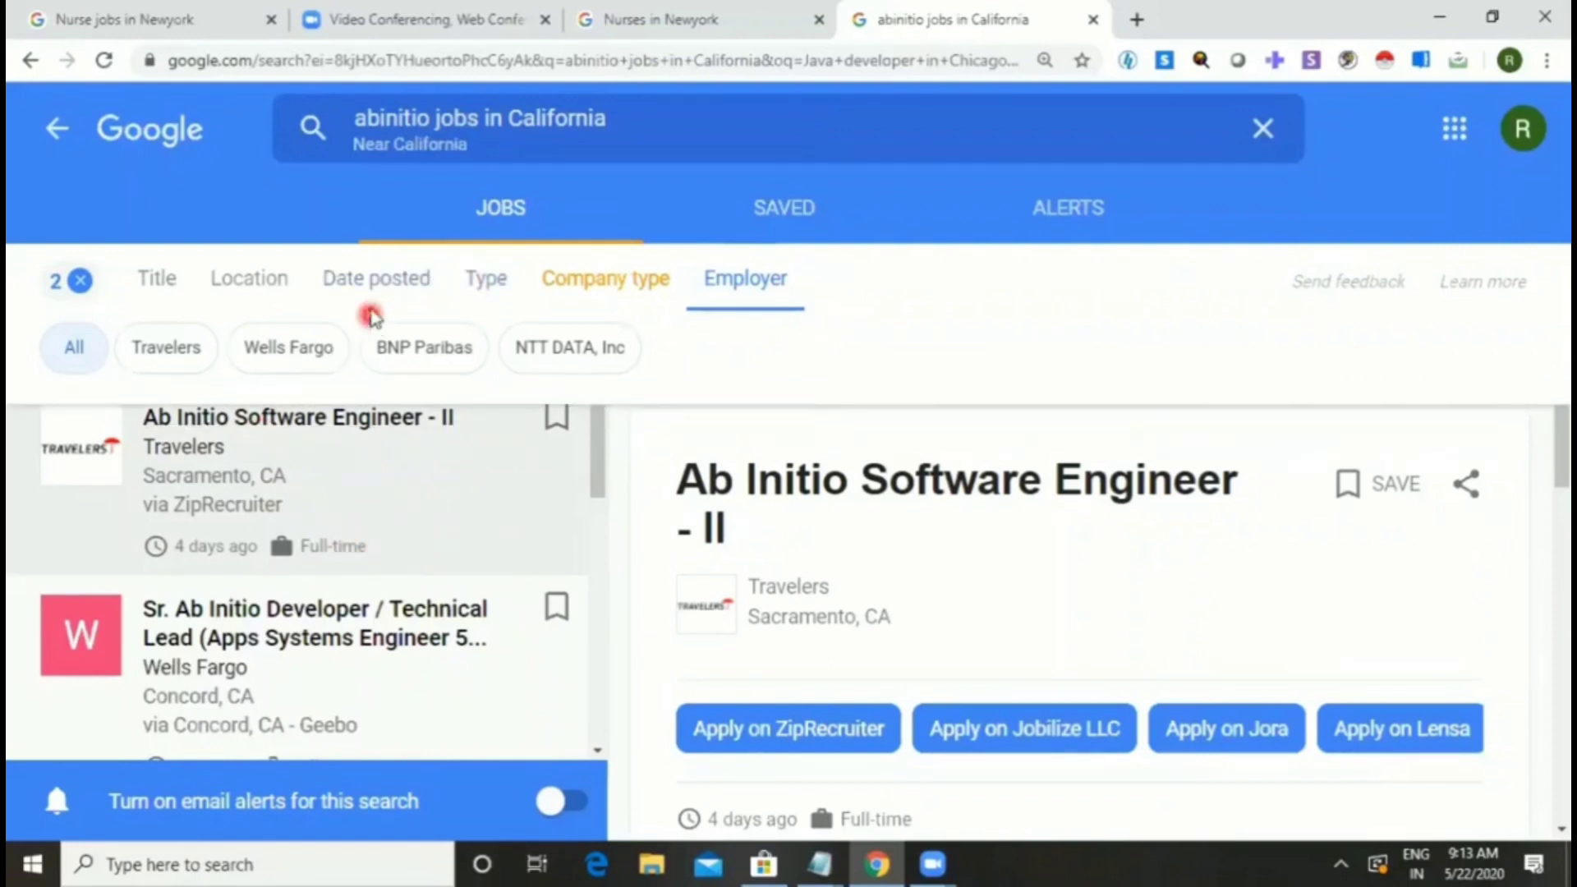
- Replace the query with 'Nurses in Newyork', then amend it to 'Nurses jobs in Newyork'
left_click(636, 123)
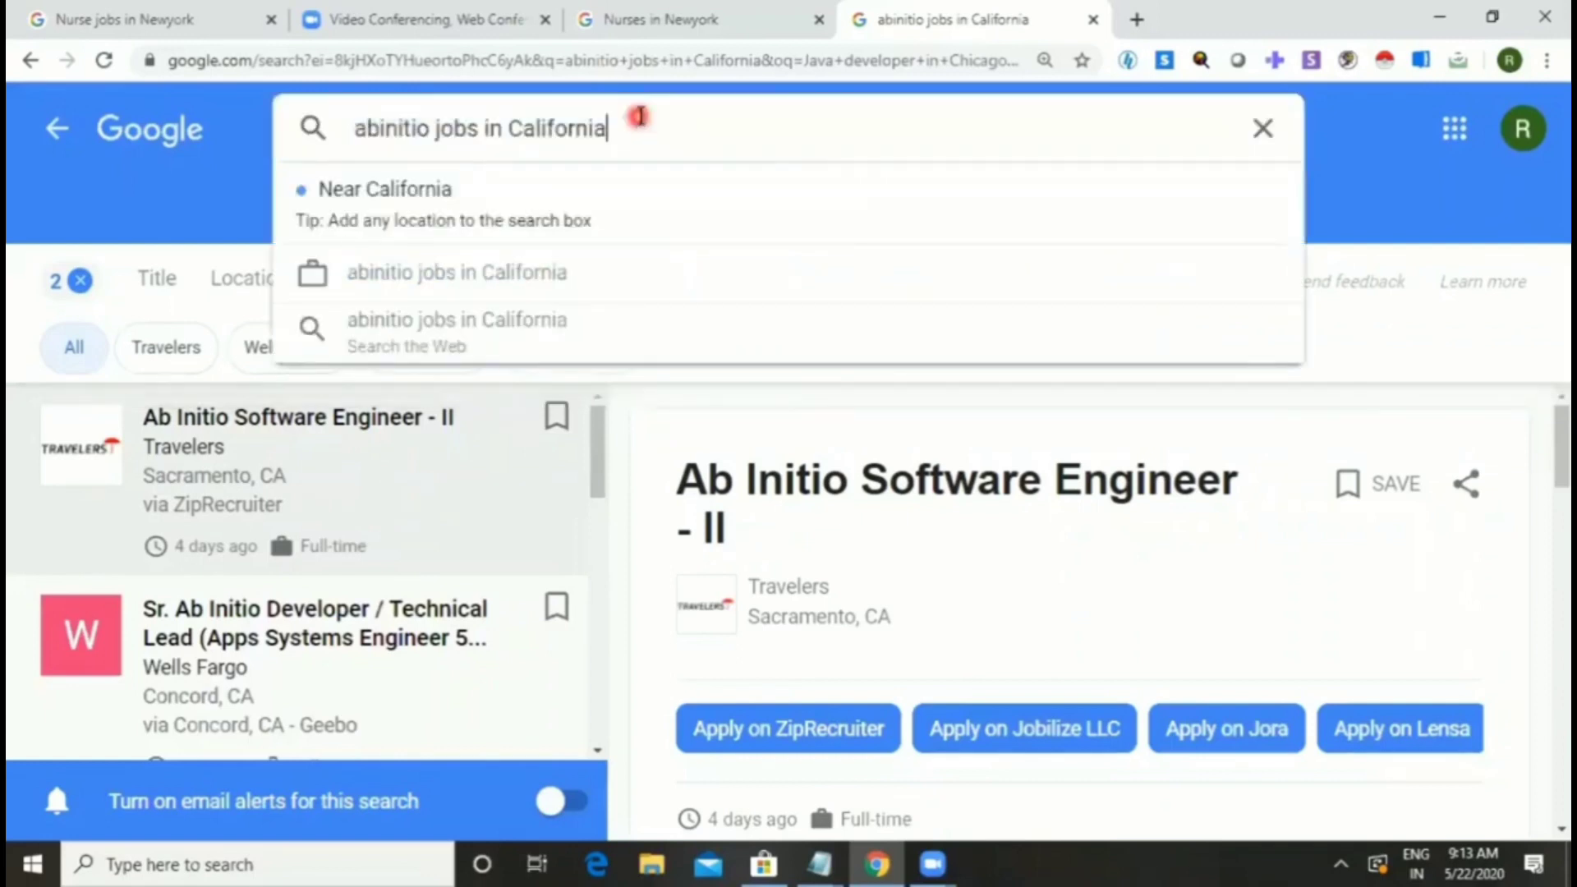
left_click_drag(616, 123, 281, 114)
key("BackSpace")
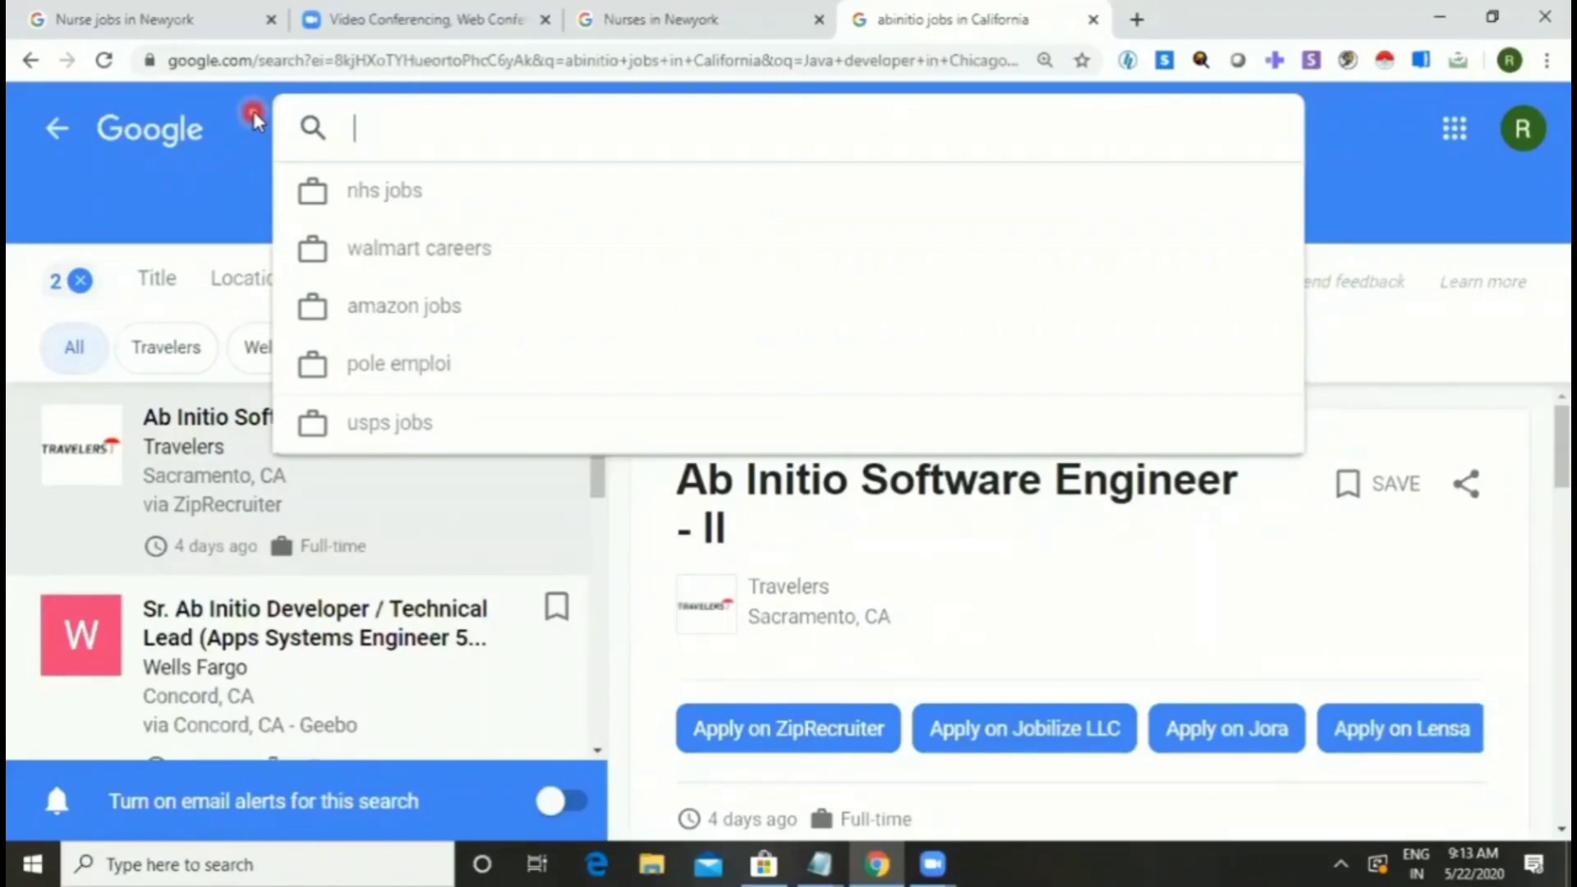
type("Nur")
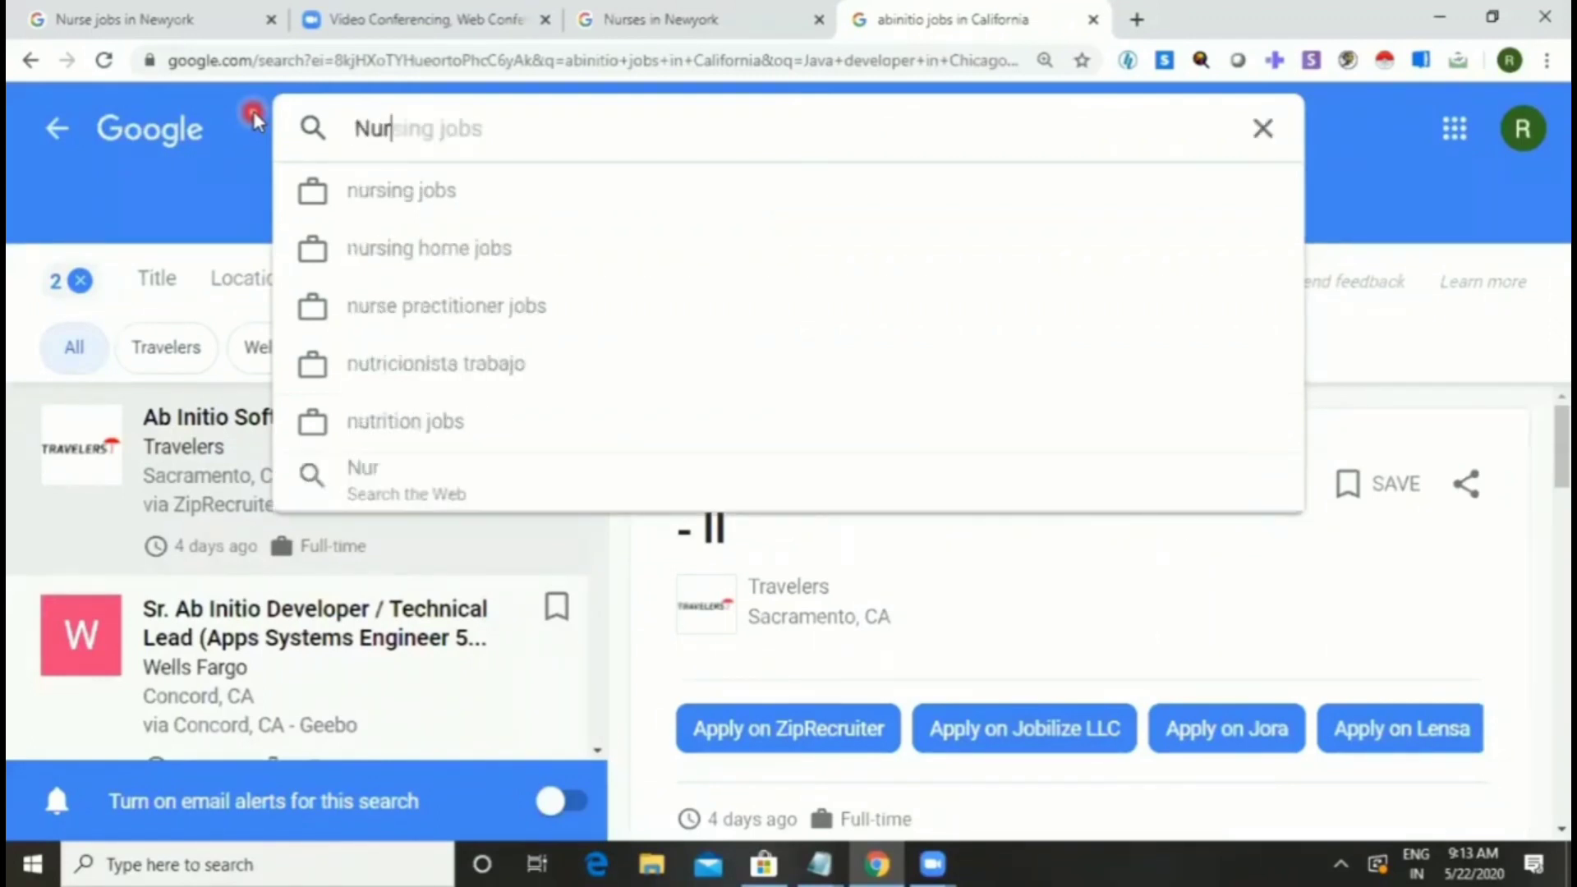
type("ses in")
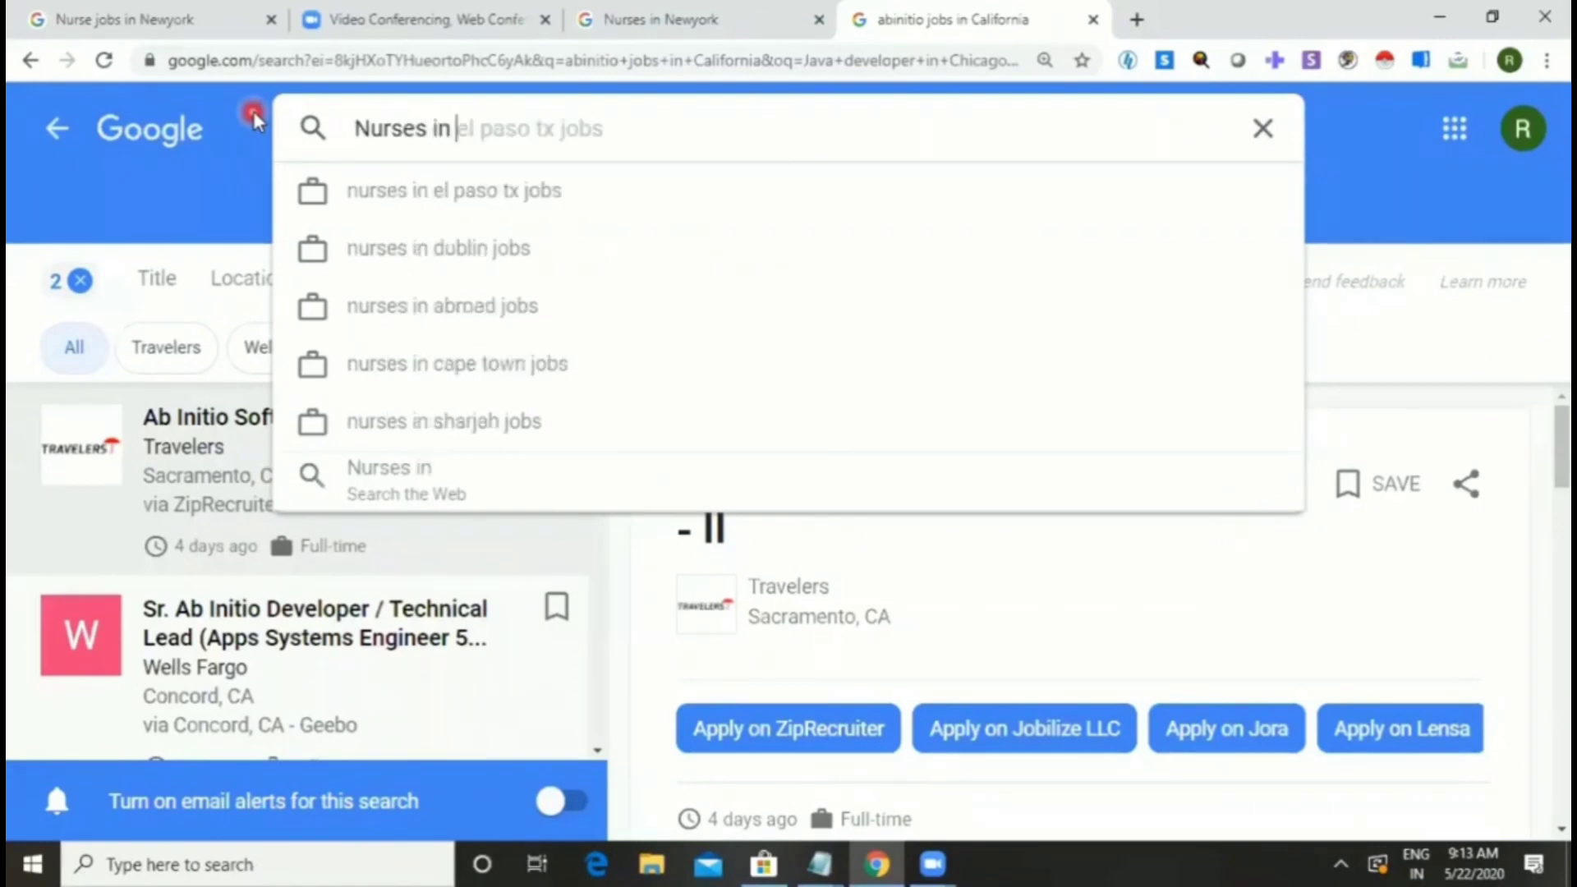
type(" Newyo")
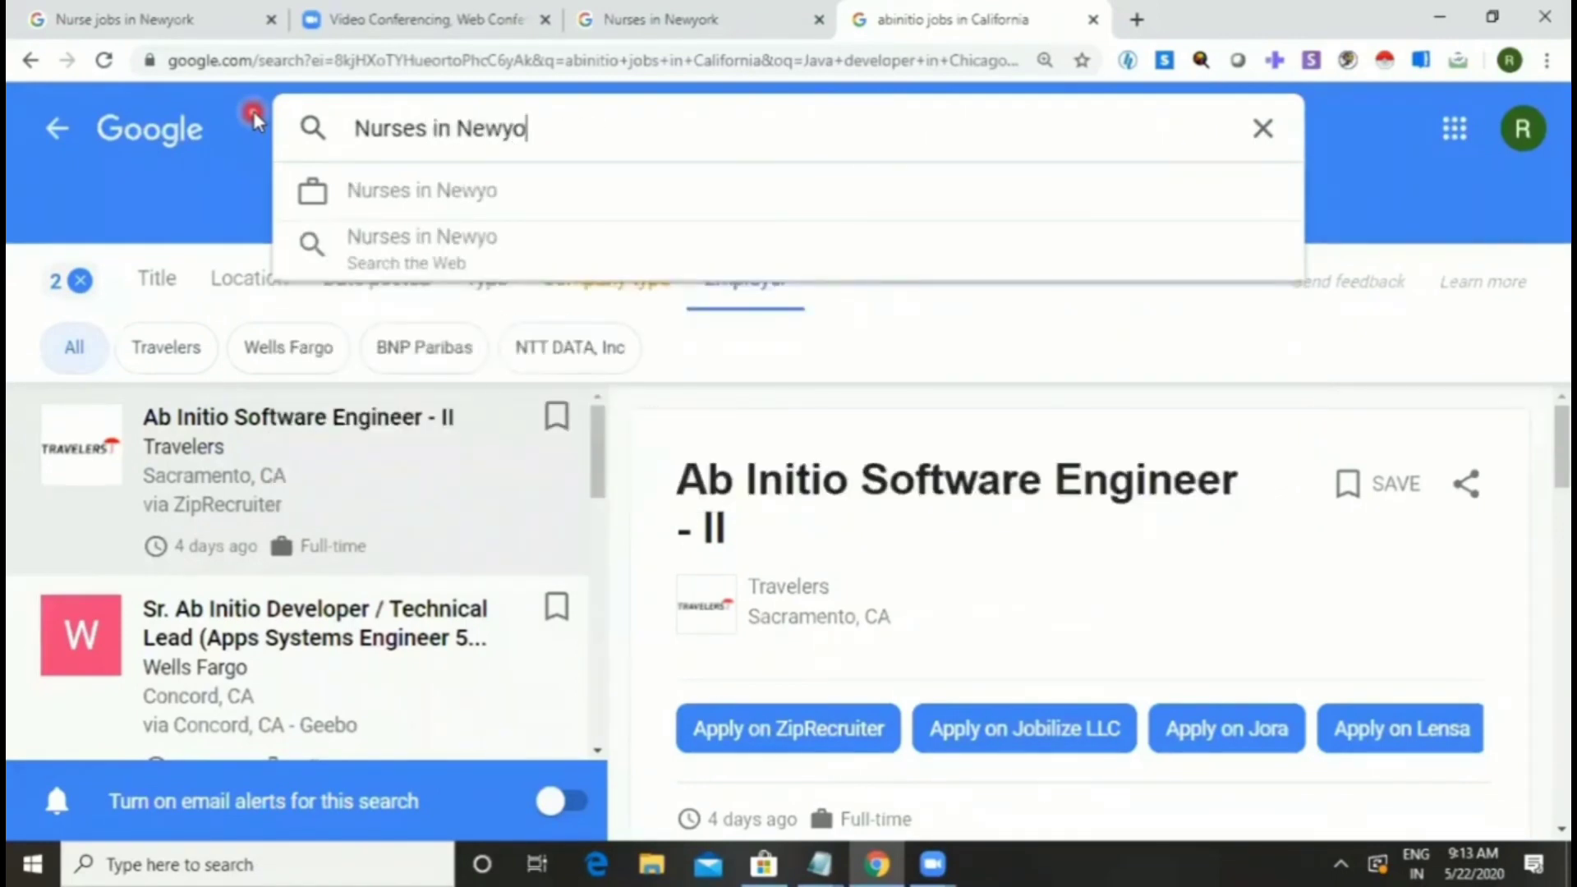
type("rk")
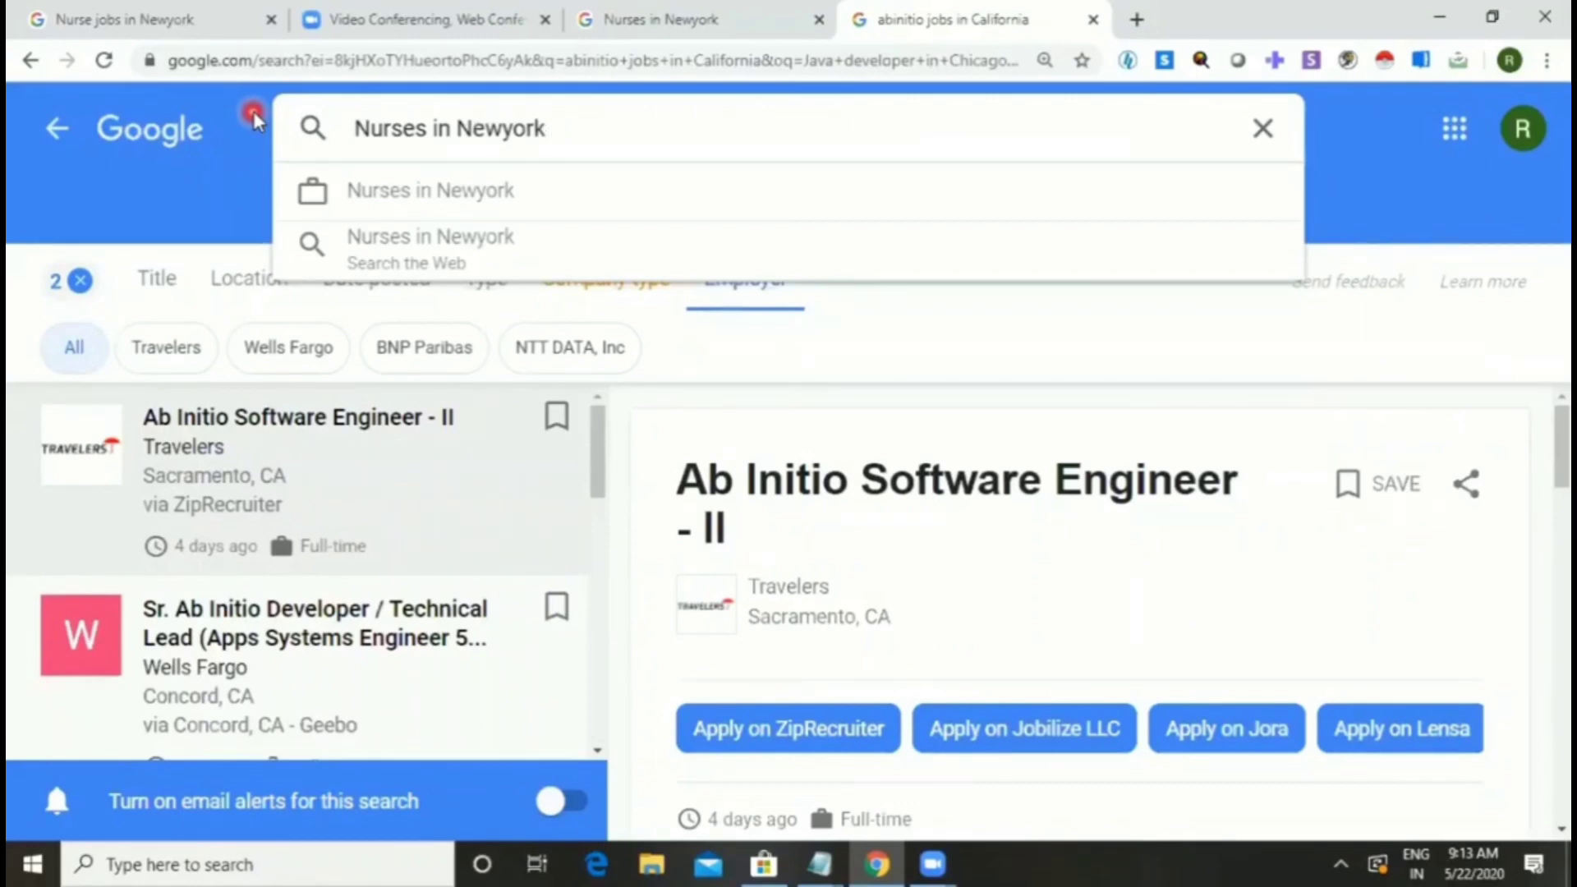
key("Return")
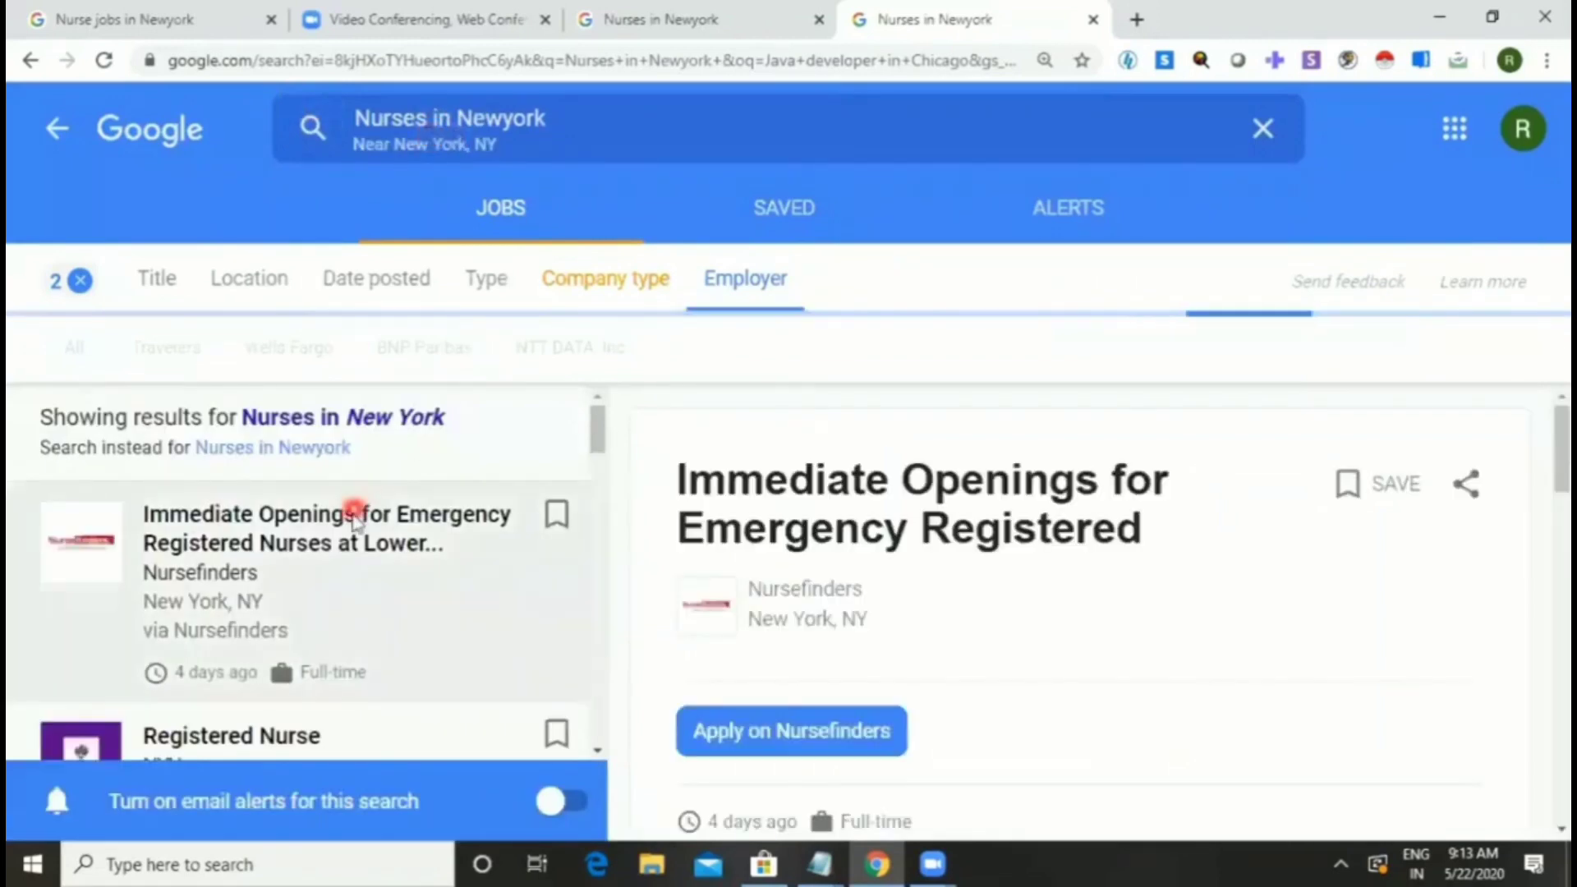
left_click(428, 123)
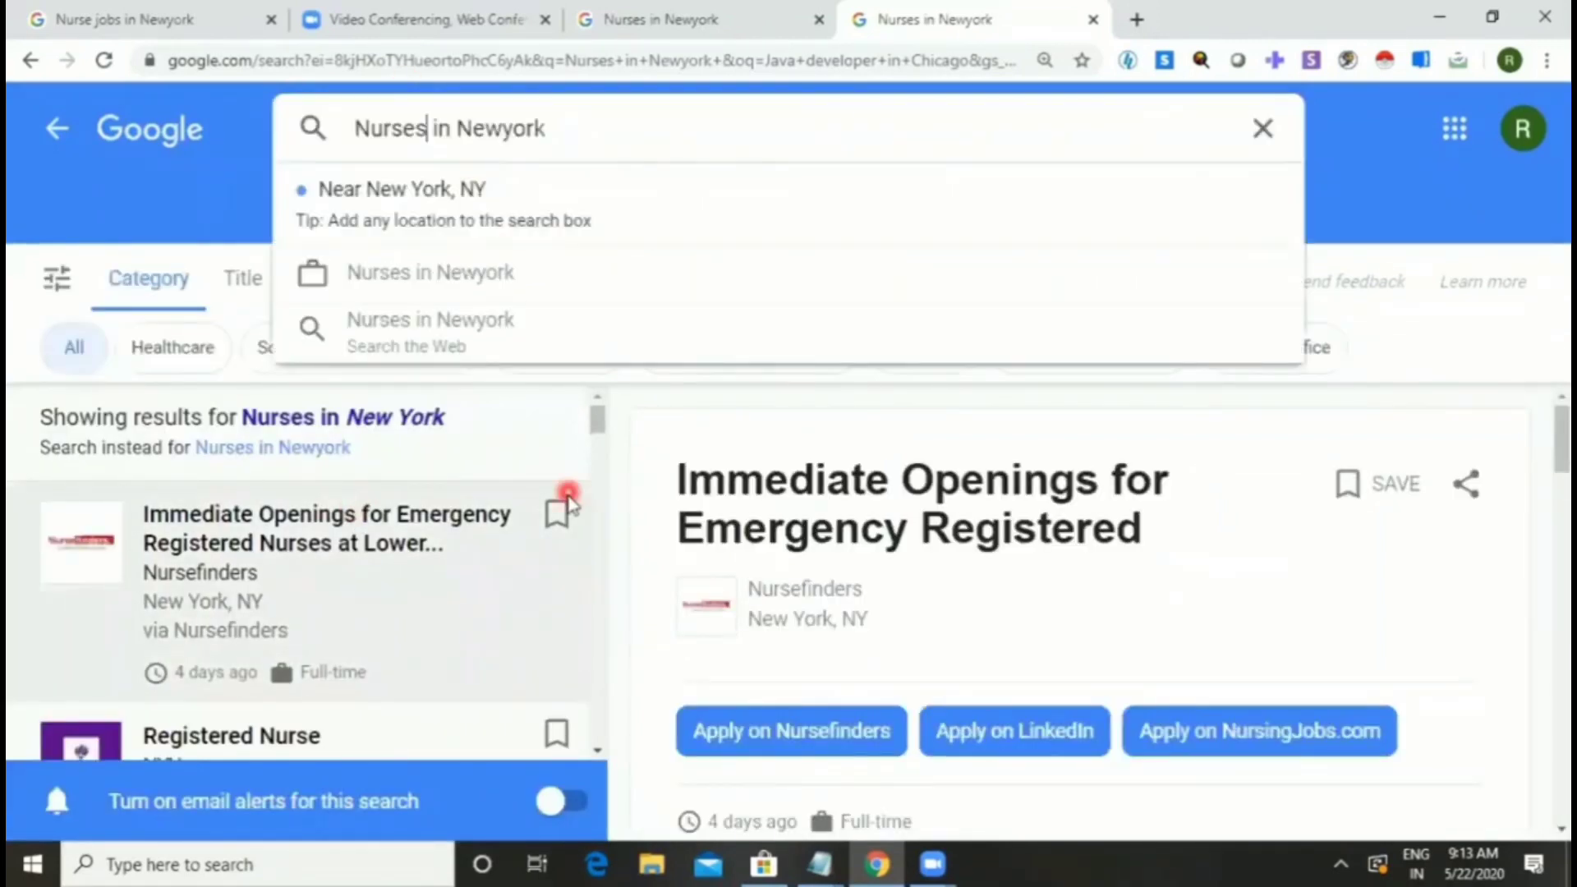
type("jobs")
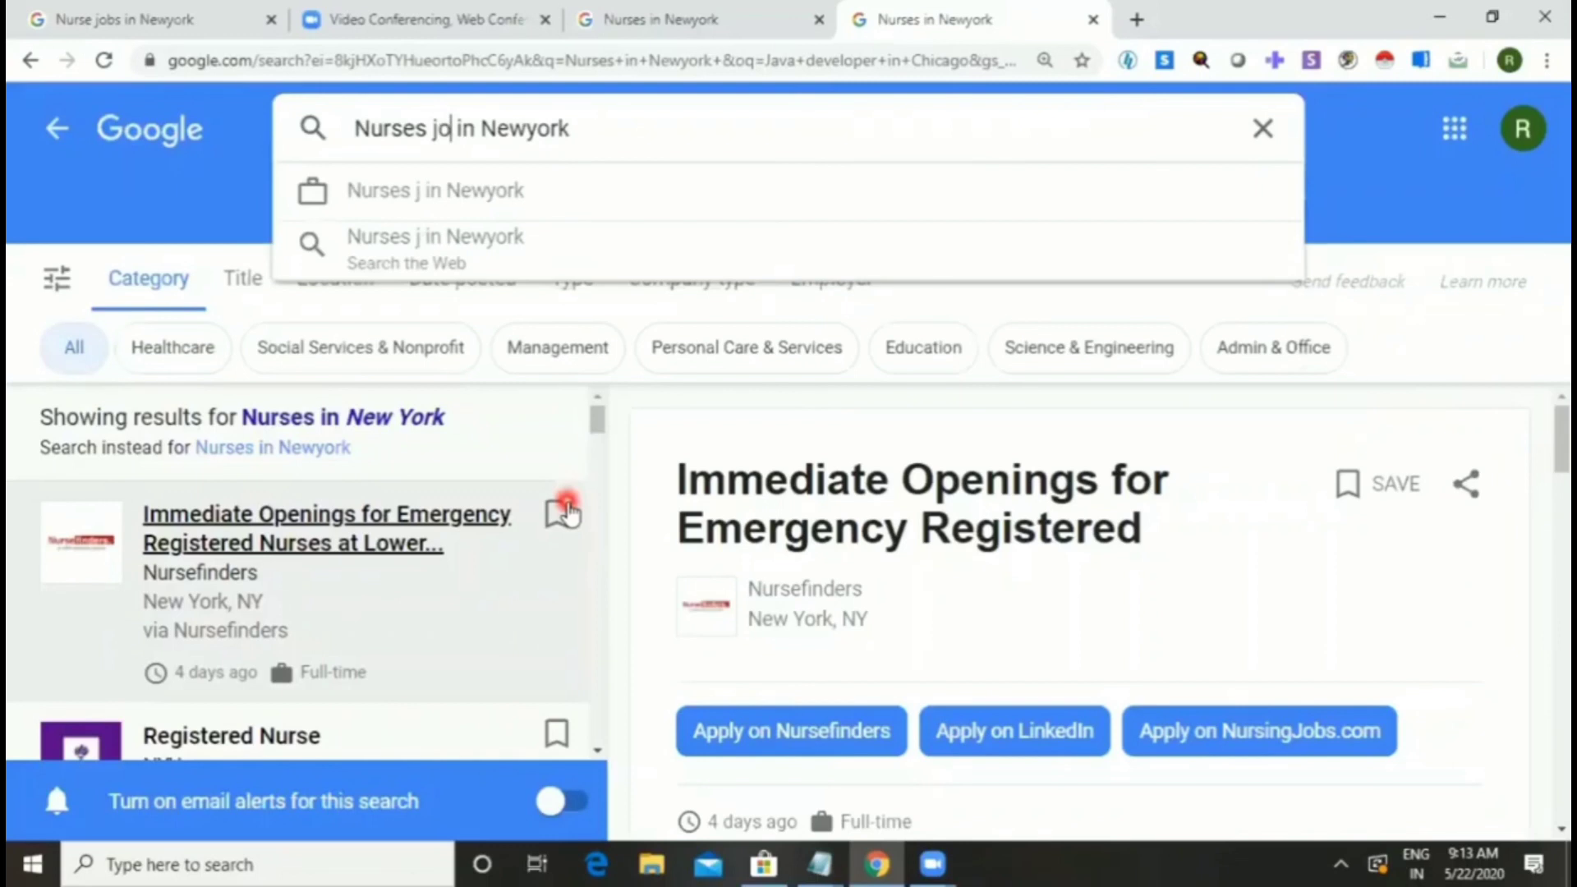
key("Return")
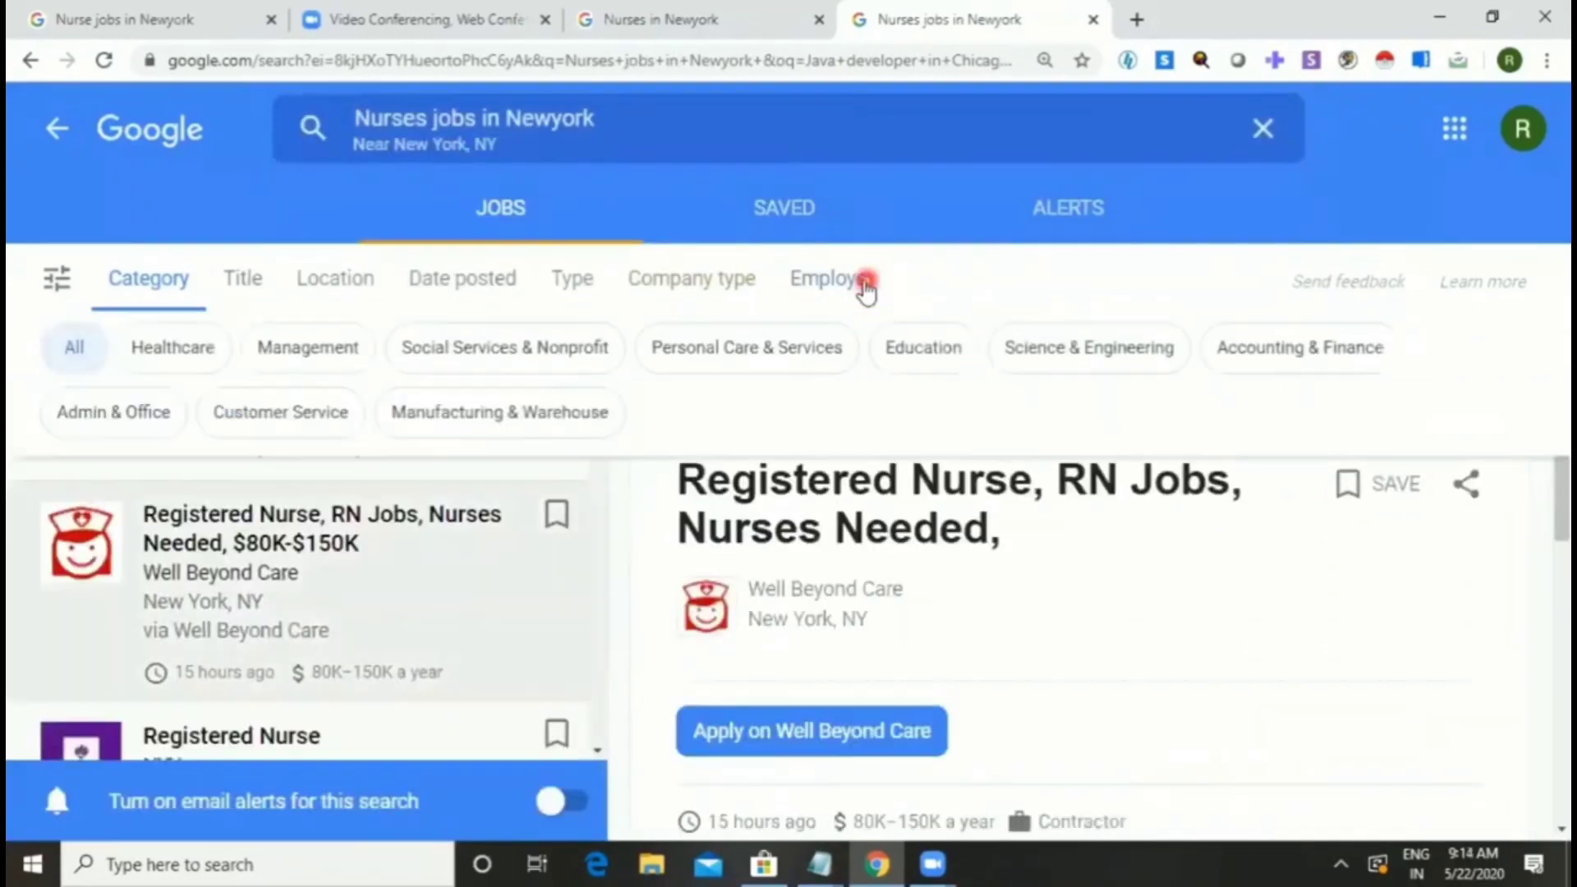
- List the New York nurse employers, then filter to Health Care companies
left_click(832, 278)
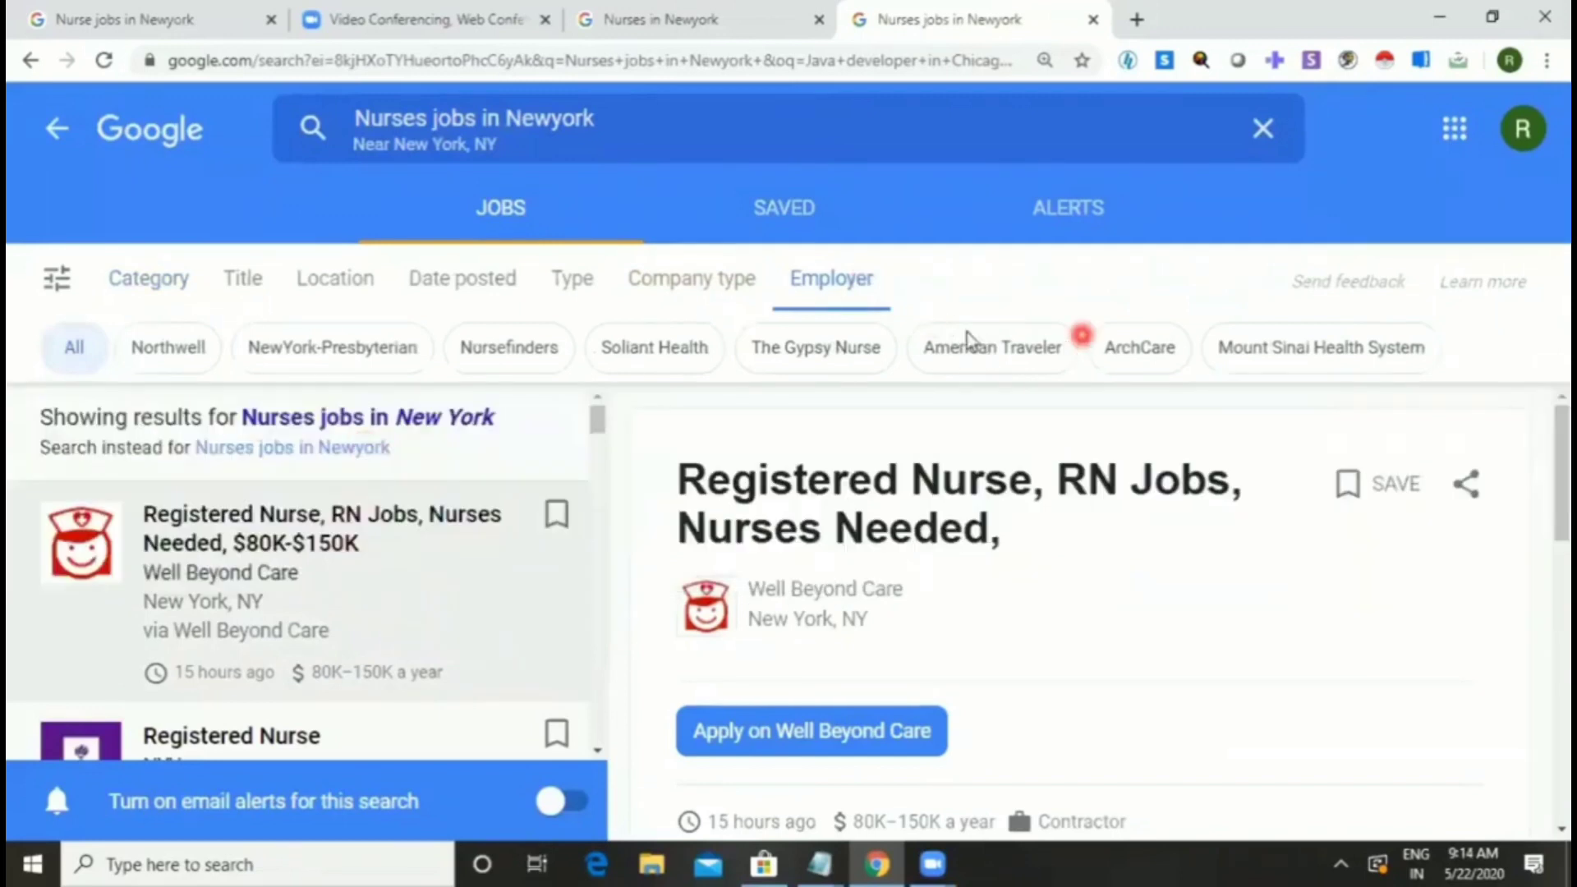
left_click(834, 279)
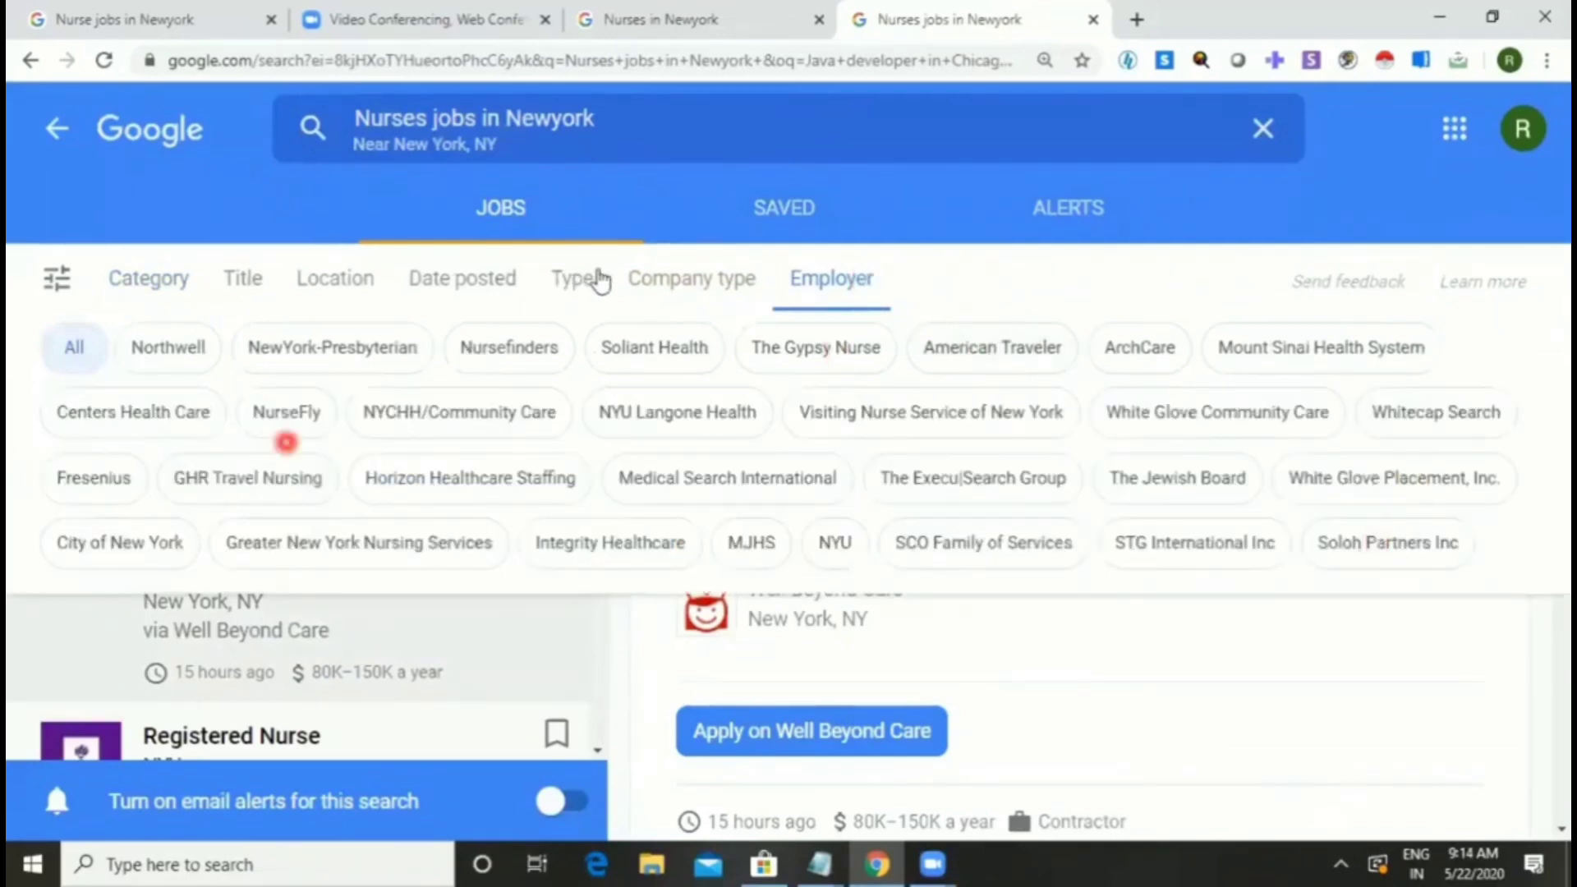
left_click(691, 280)
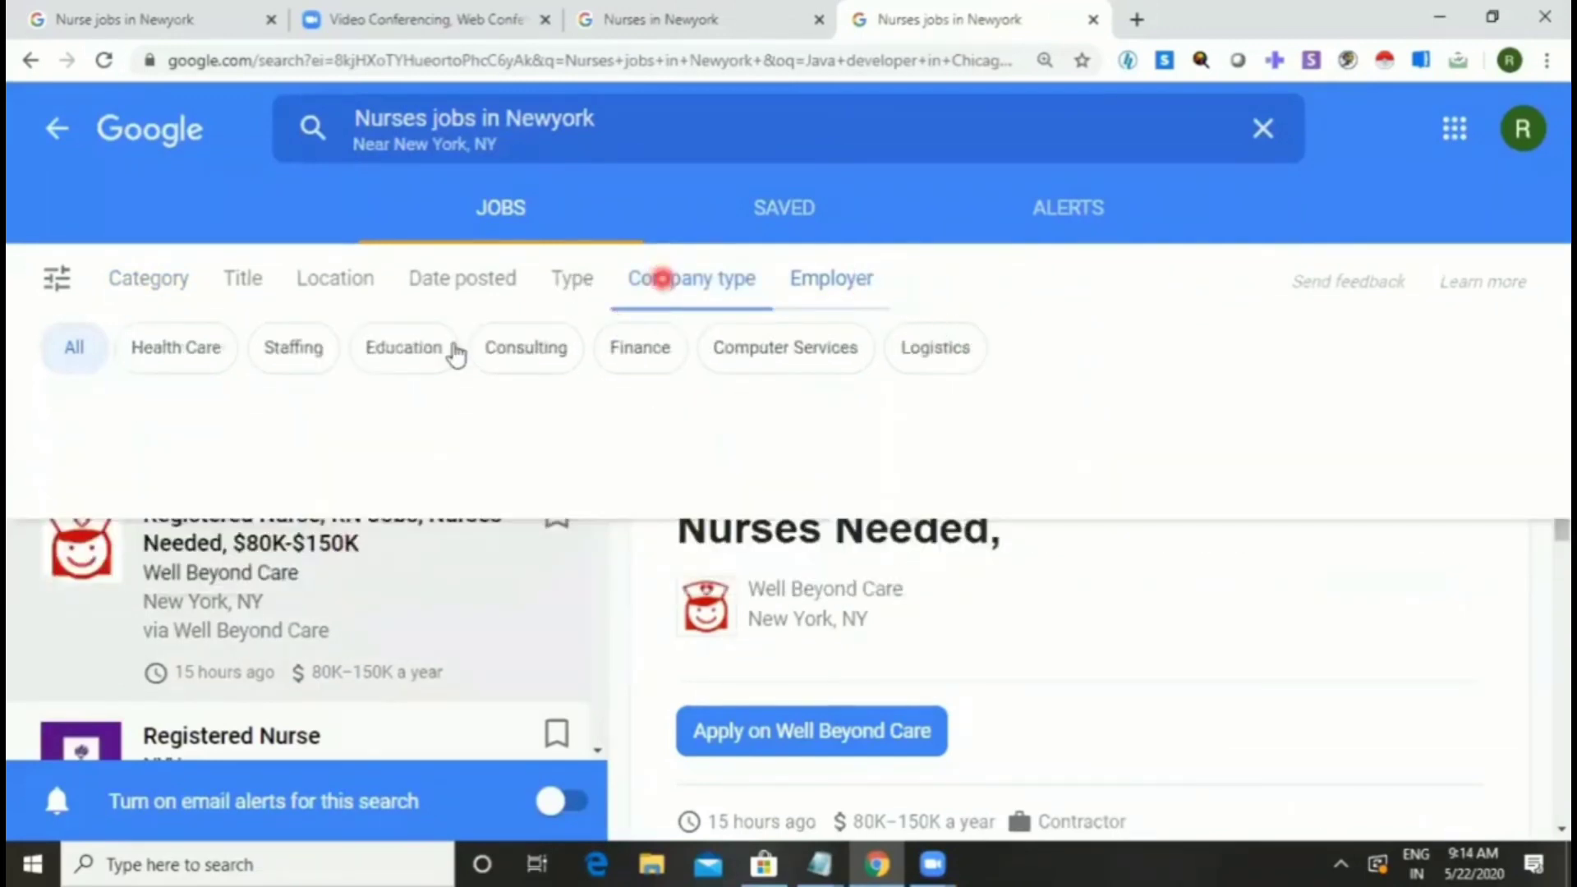
left_click(175, 349)
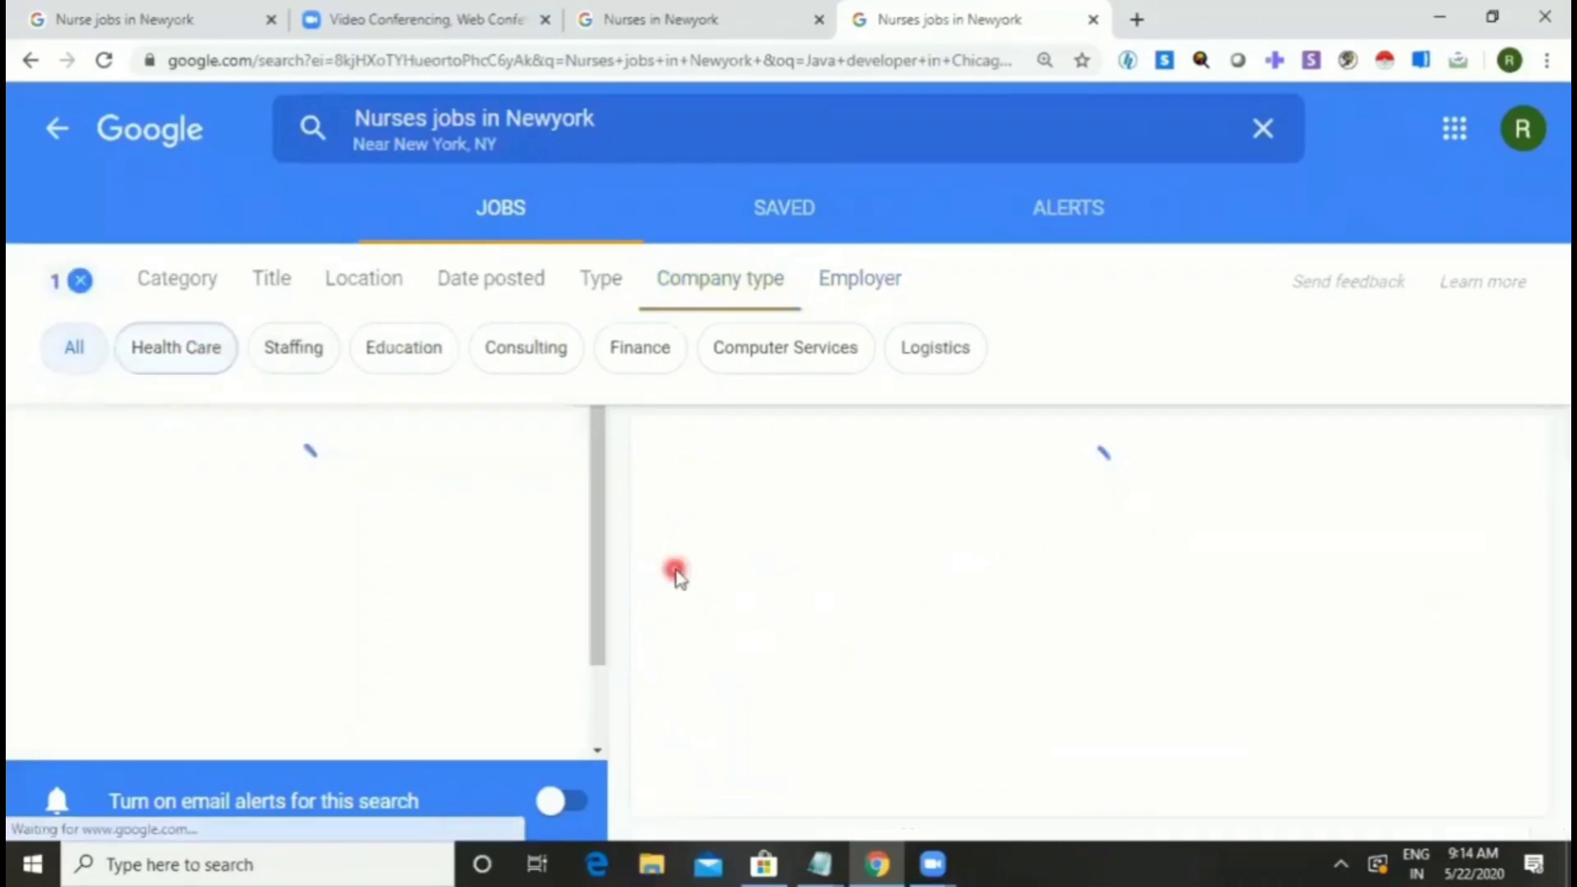
left_click(858, 279)
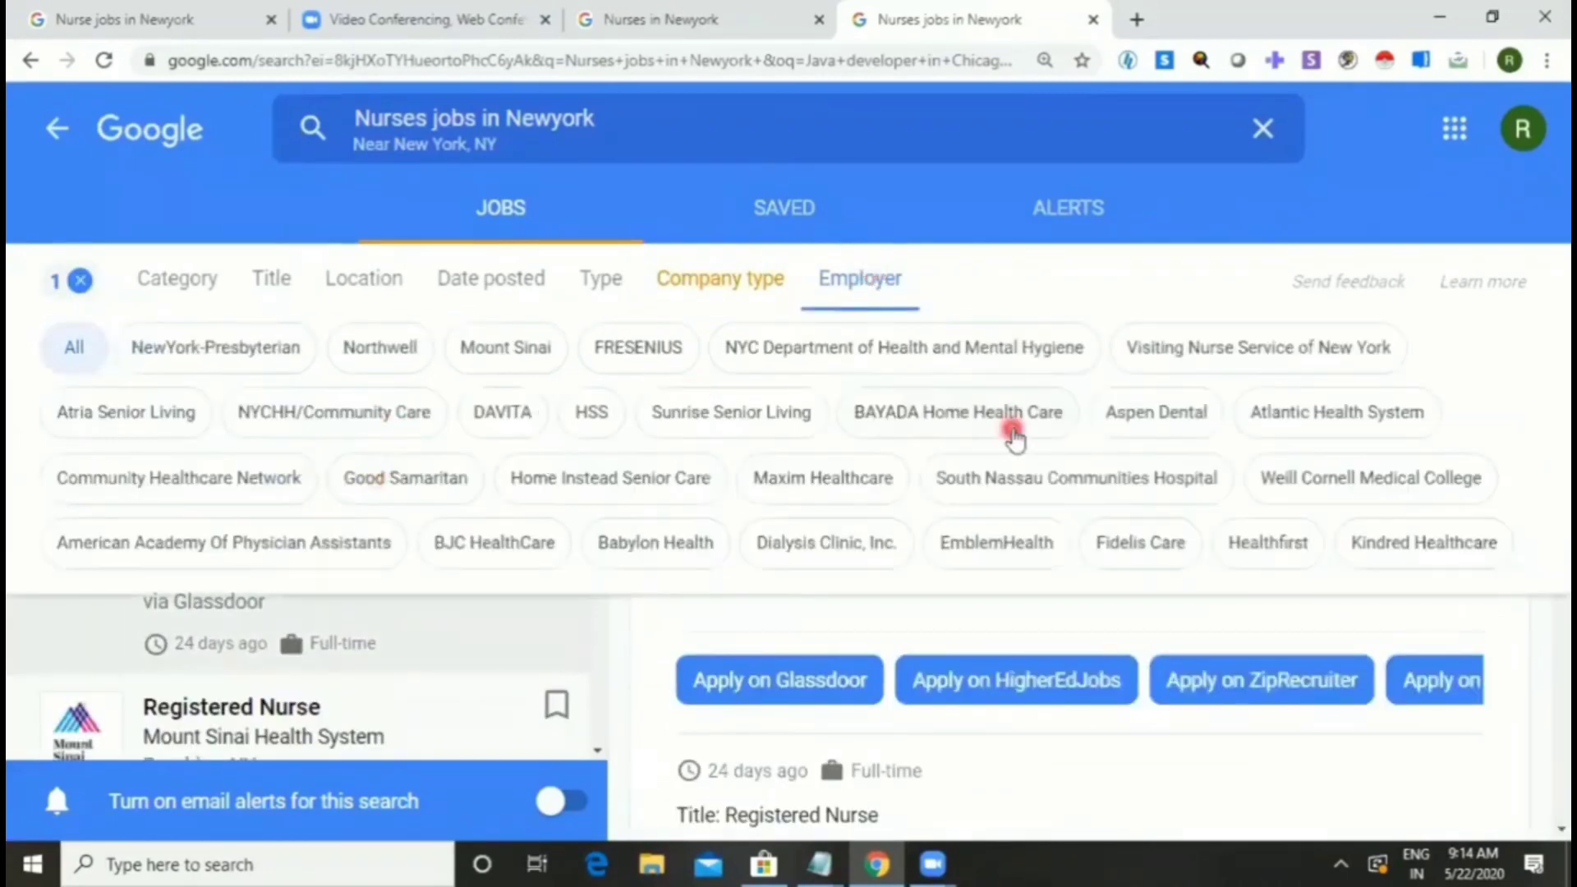
- Switch the company-type filter to Staffing and list the staffing employers
left_click(702, 278)
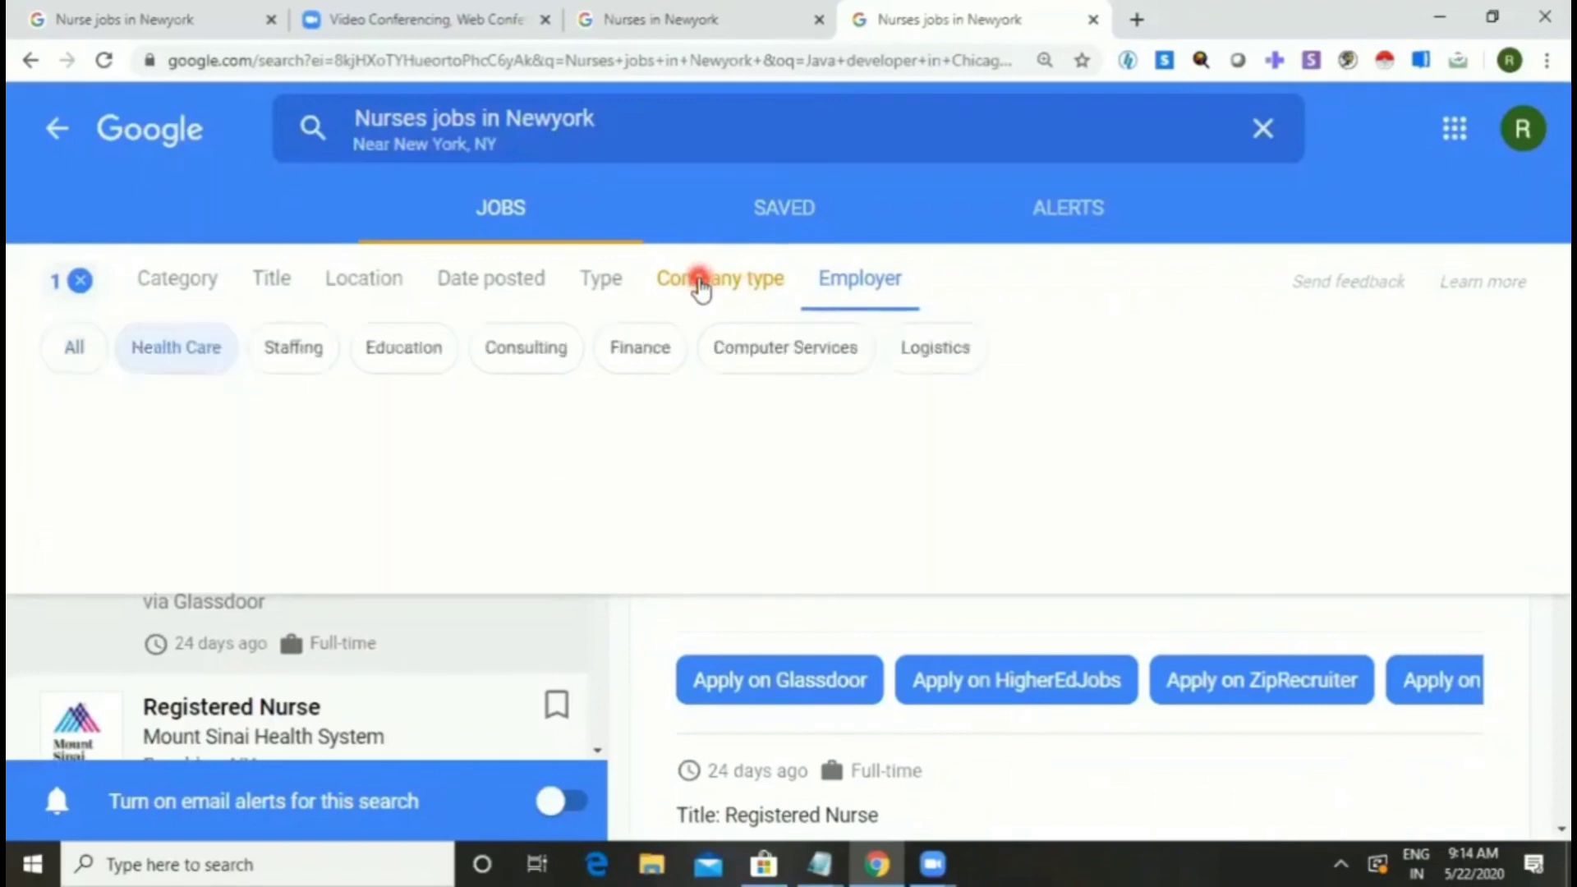
left_click(294, 347)
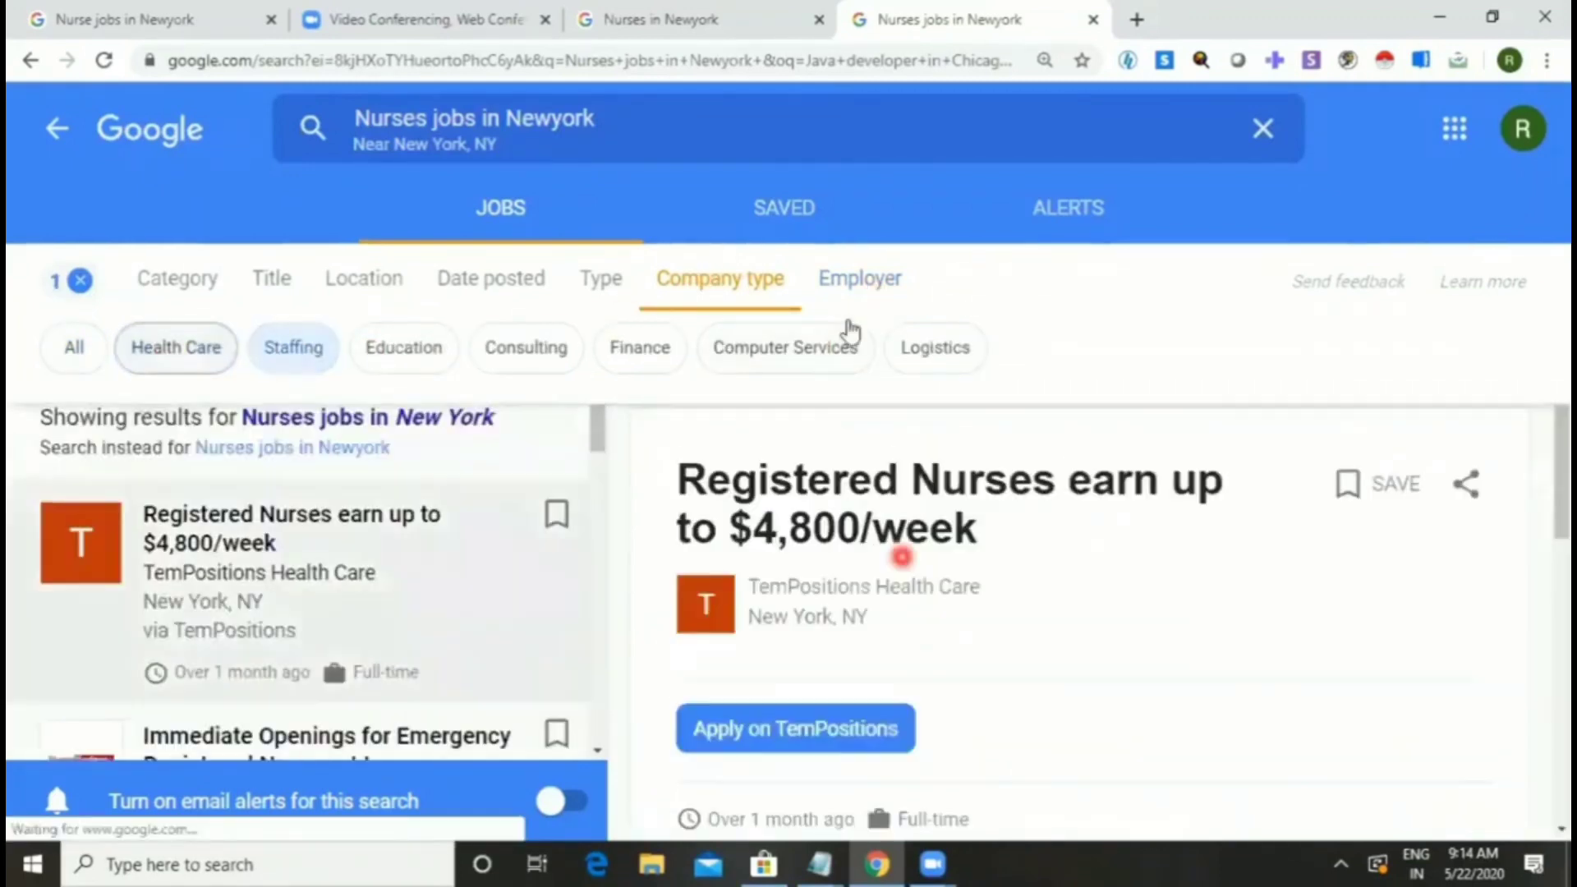
left_click(868, 277)
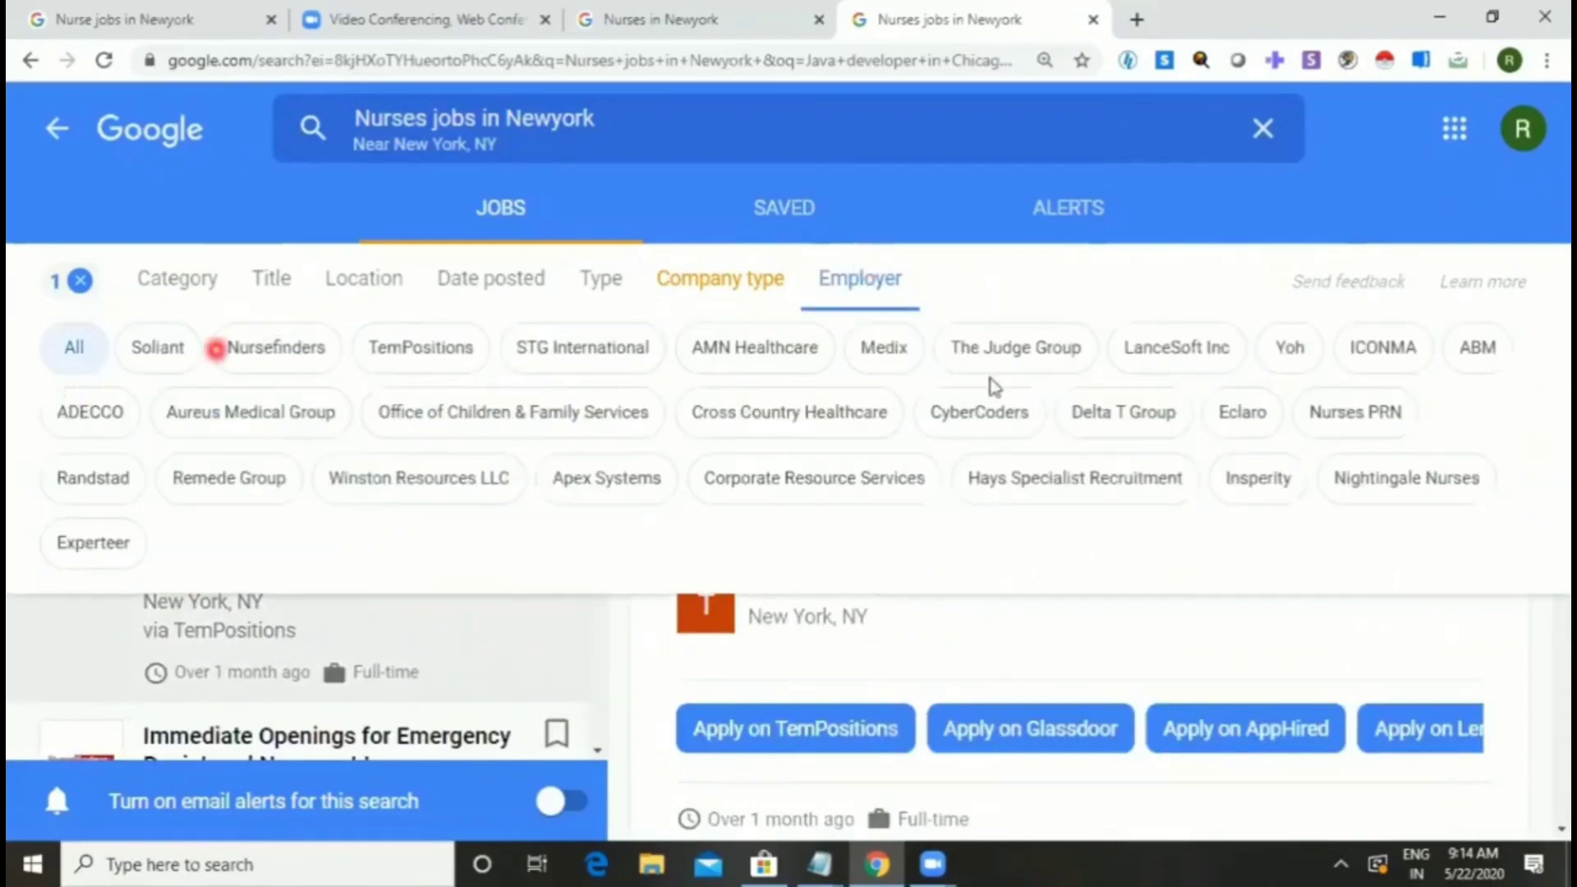